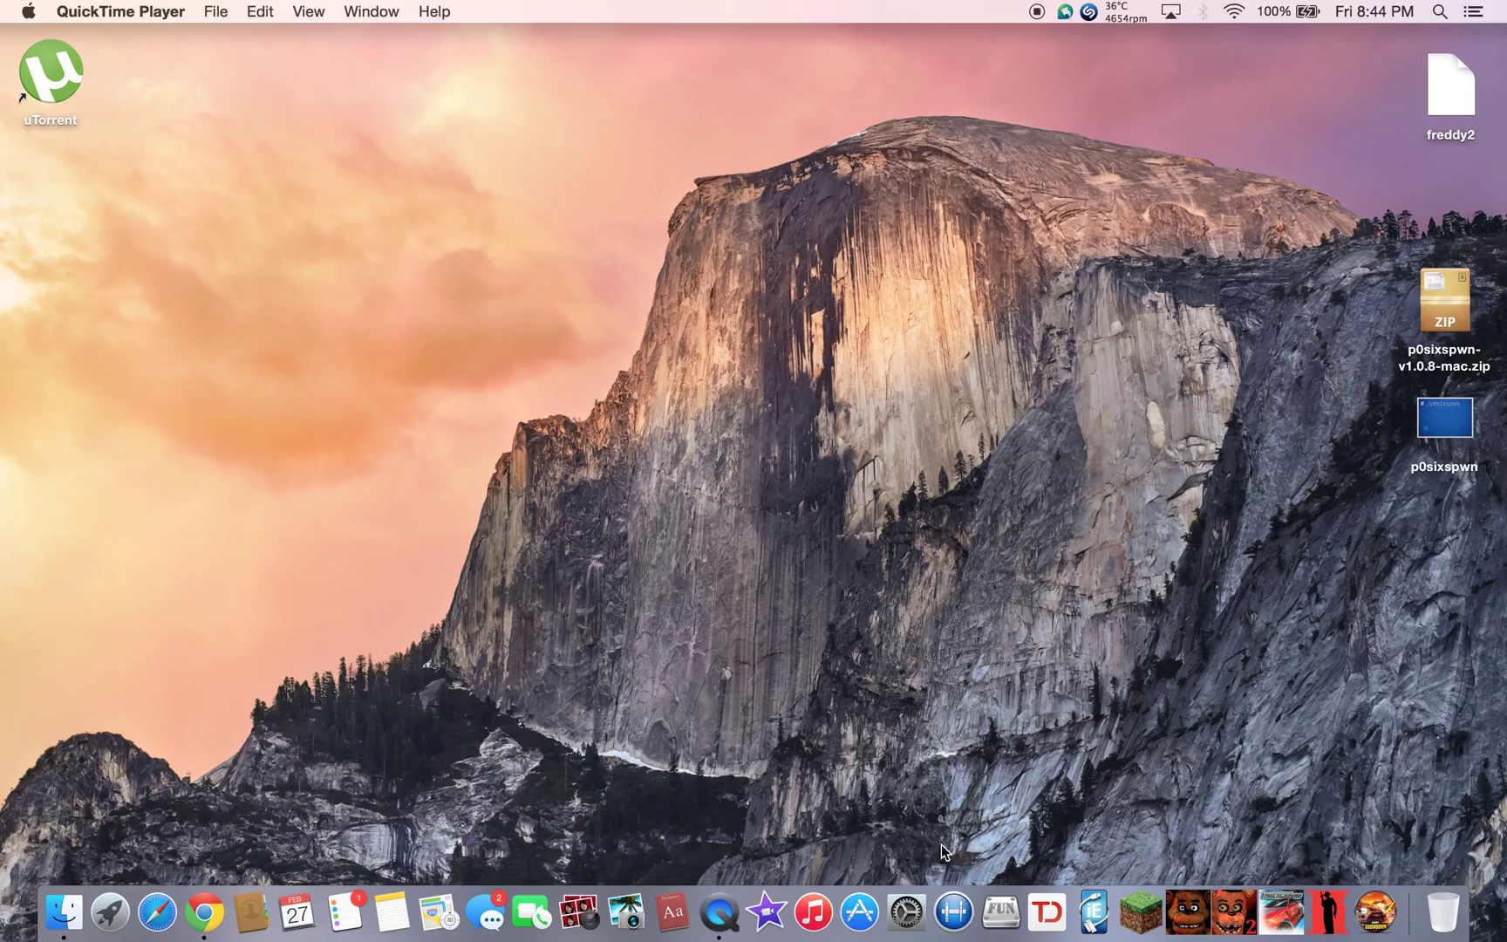
# Search the App Store for clamxav.
pyautogui.click(864, 907)
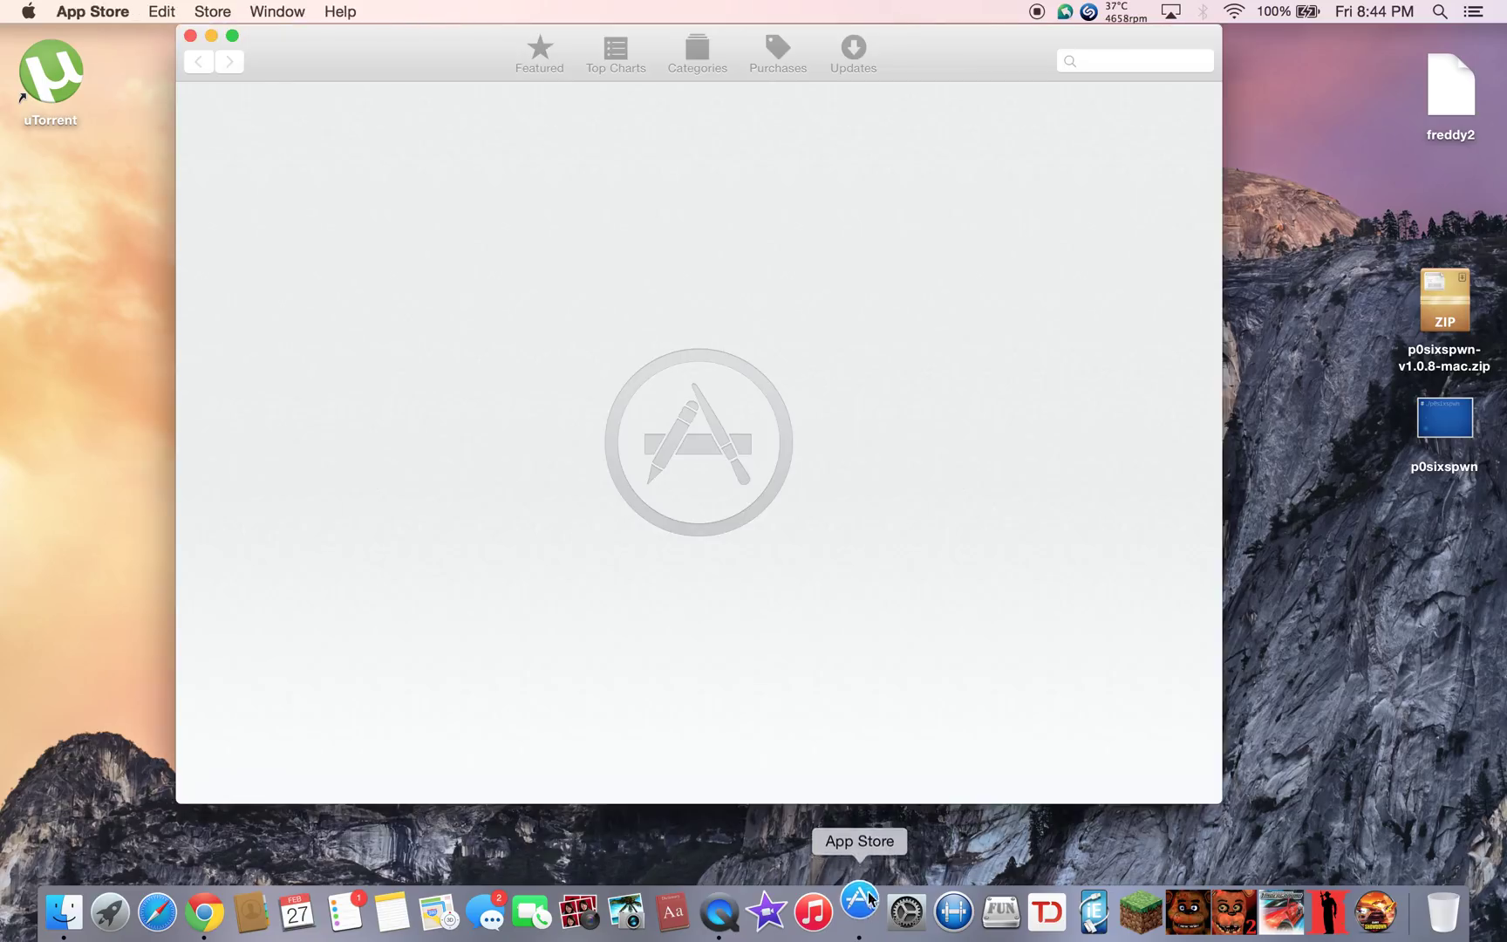
pyautogui.click(1099, 63)
pyautogui.write('clam')
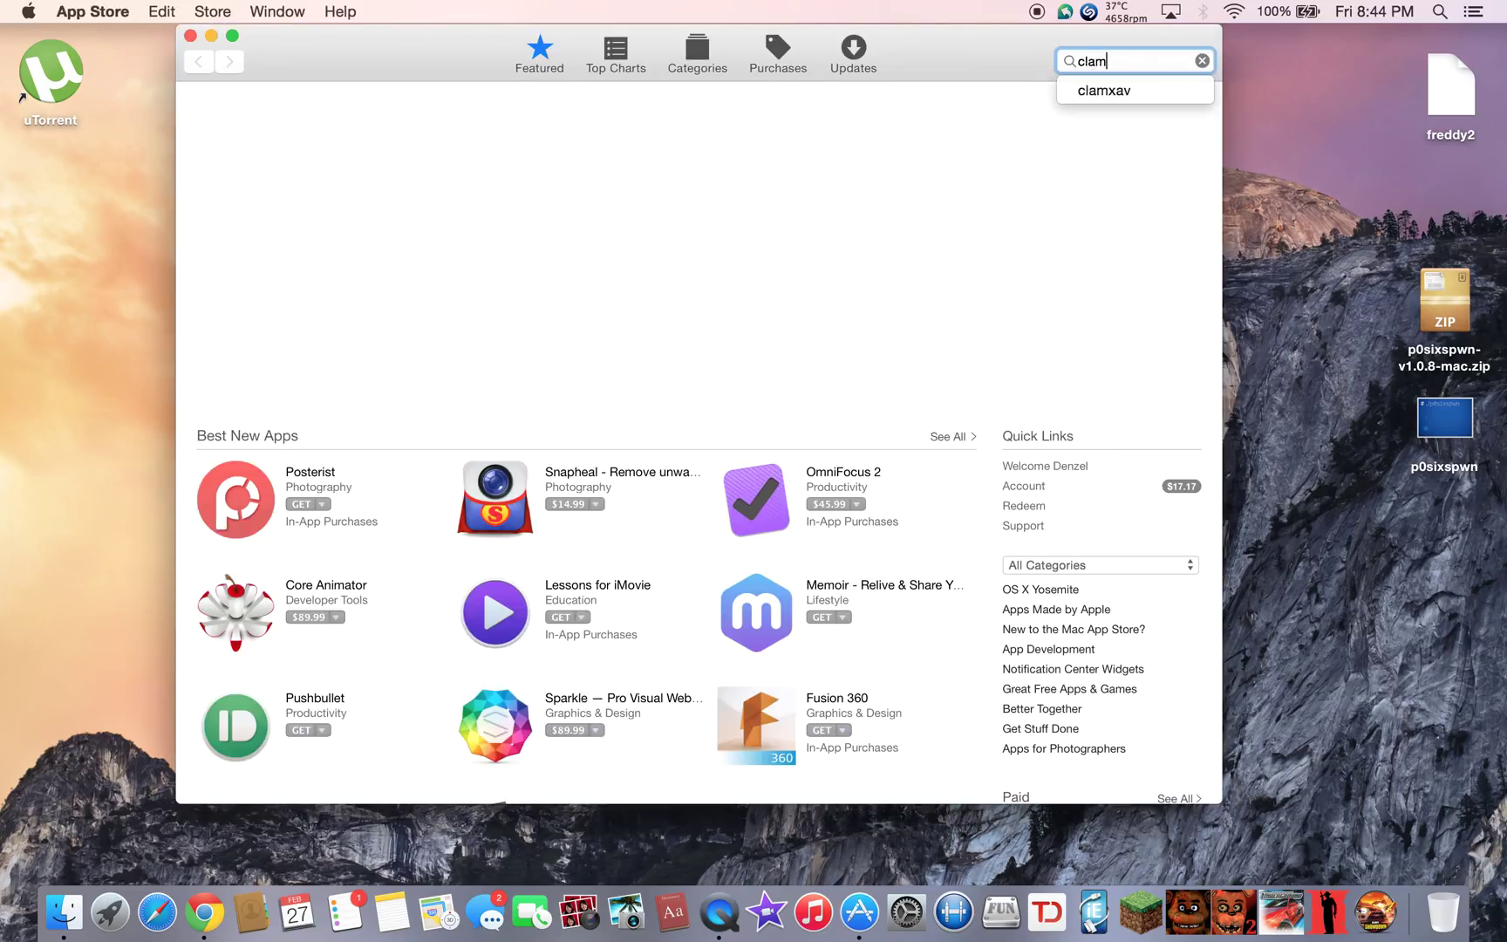
pyautogui.write('xav')
pyautogui.click(1112, 91)
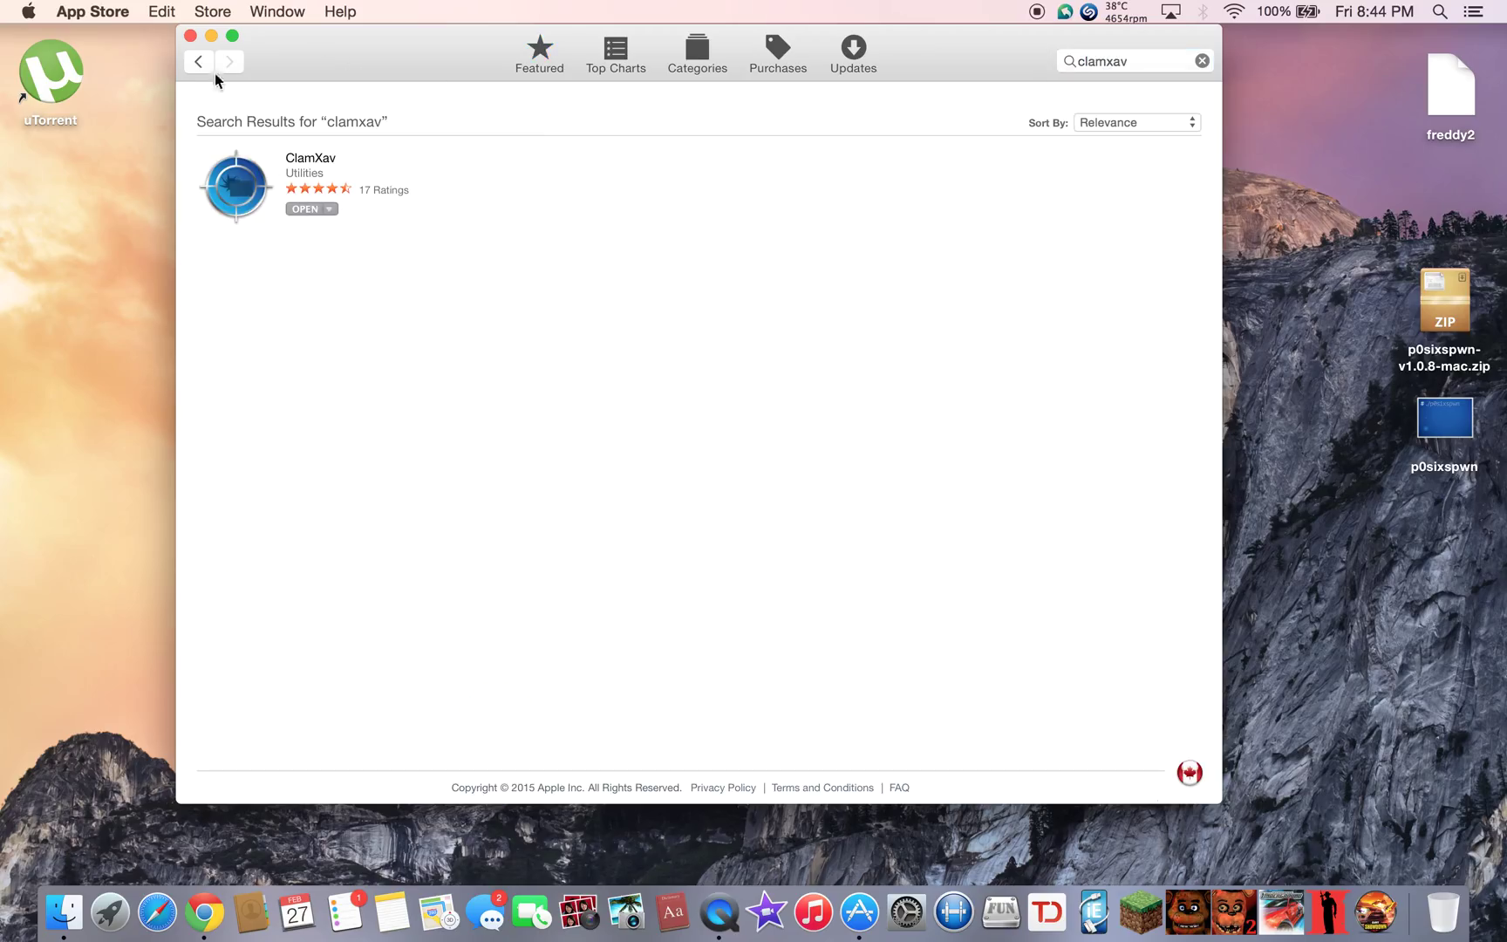
# Close the App Store and launch ClamXav from Launchpad.
pyautogui.click(191, 35)
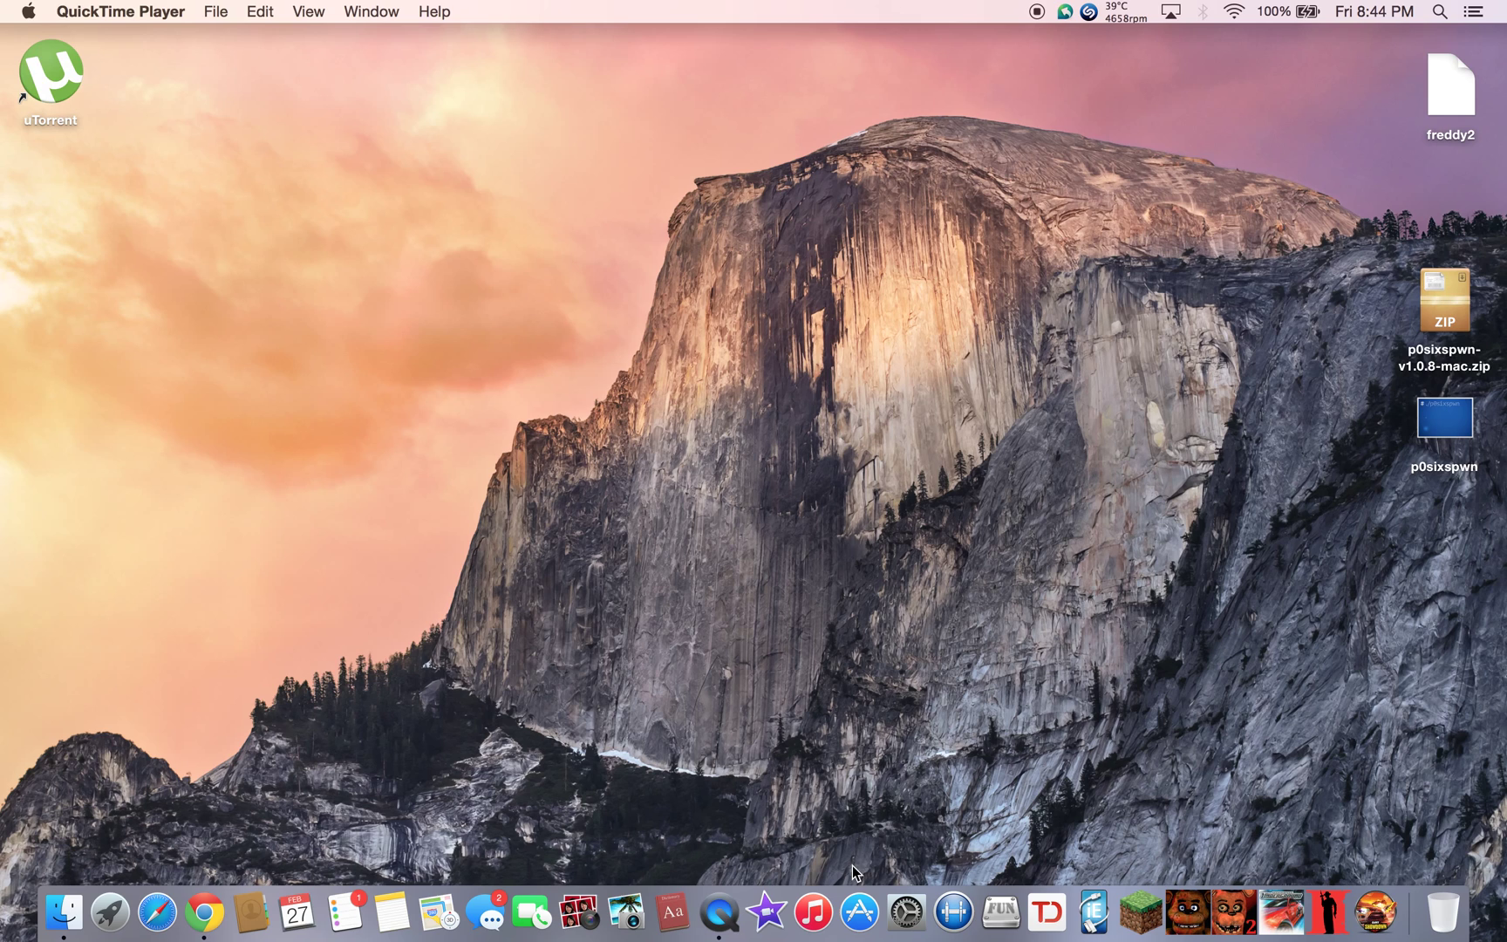
pyautogui.press('F4')
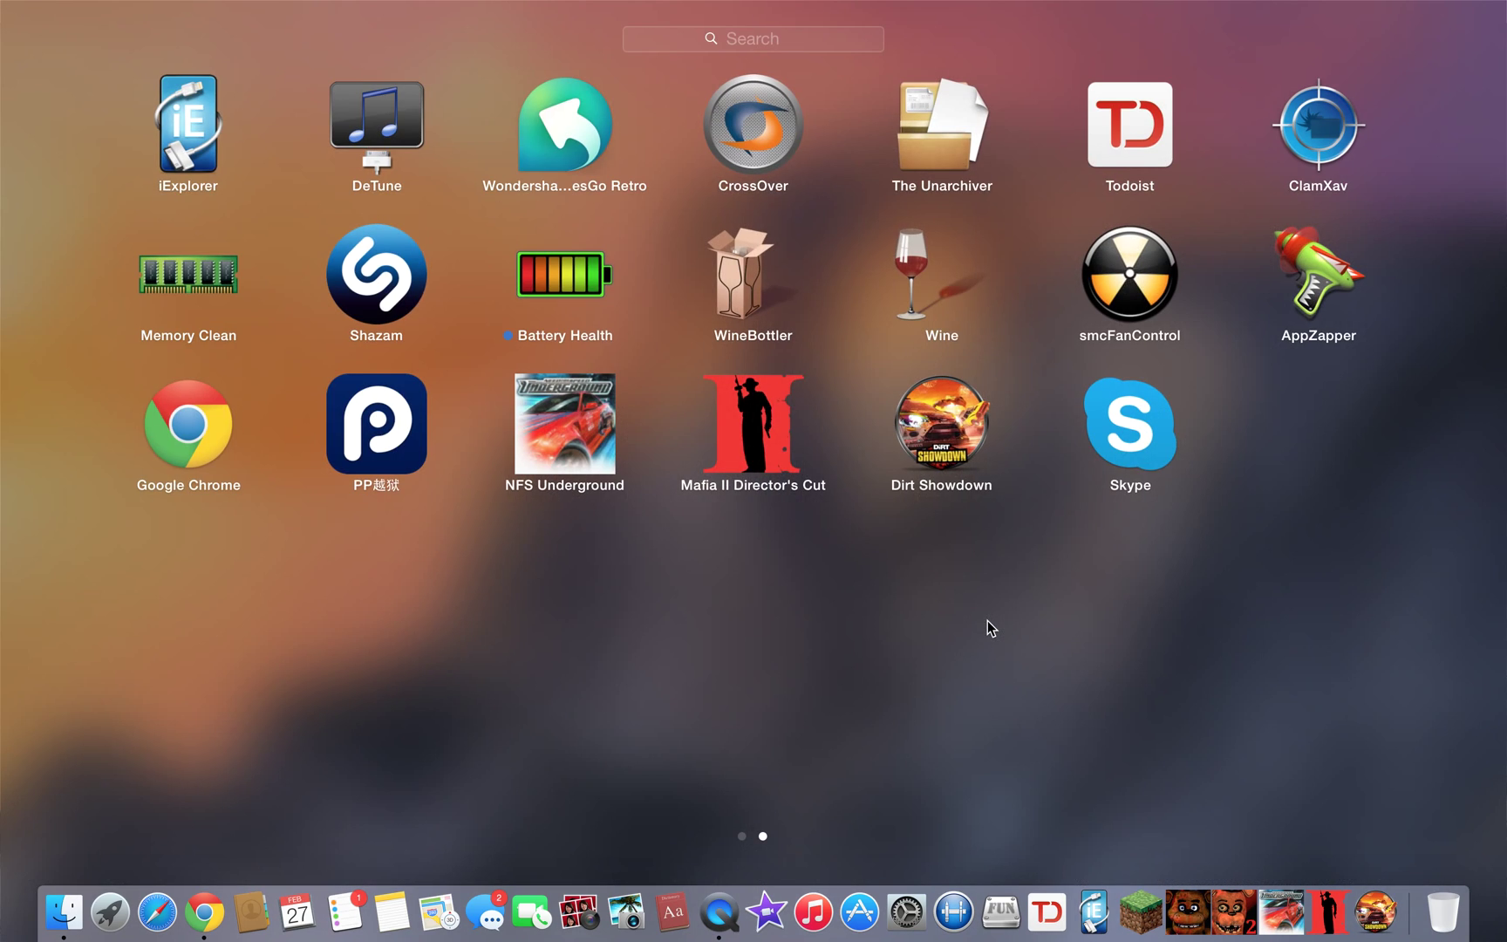
pyautogui.click(1321, 122)
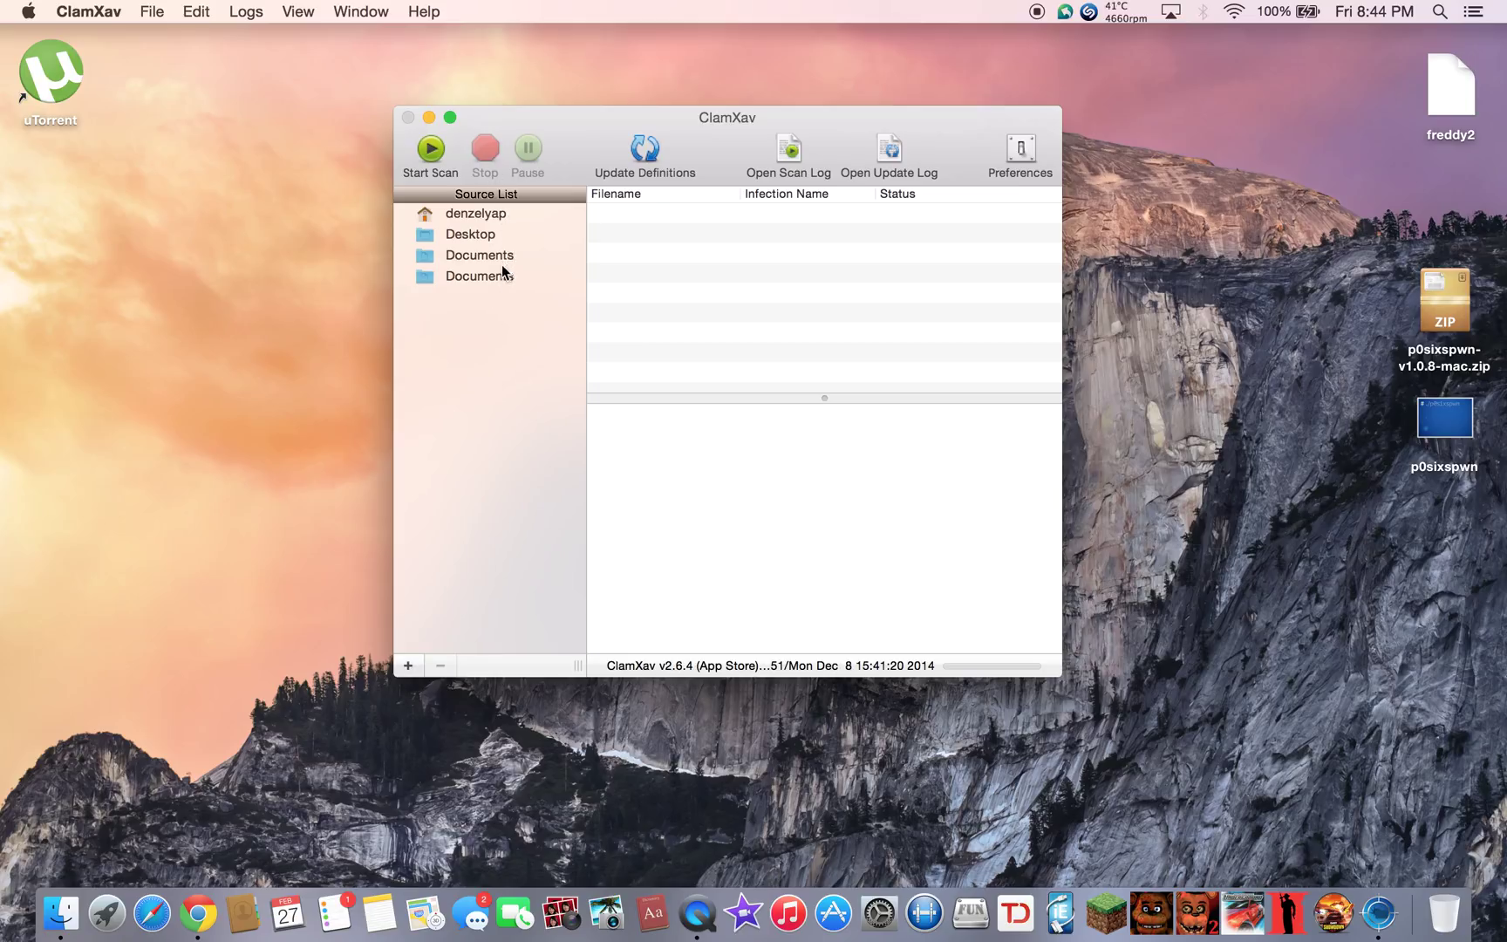
# Select the home, Desktop and Documents folders as scan sources, then open the Trash.
pyautogui.click(511, 214)
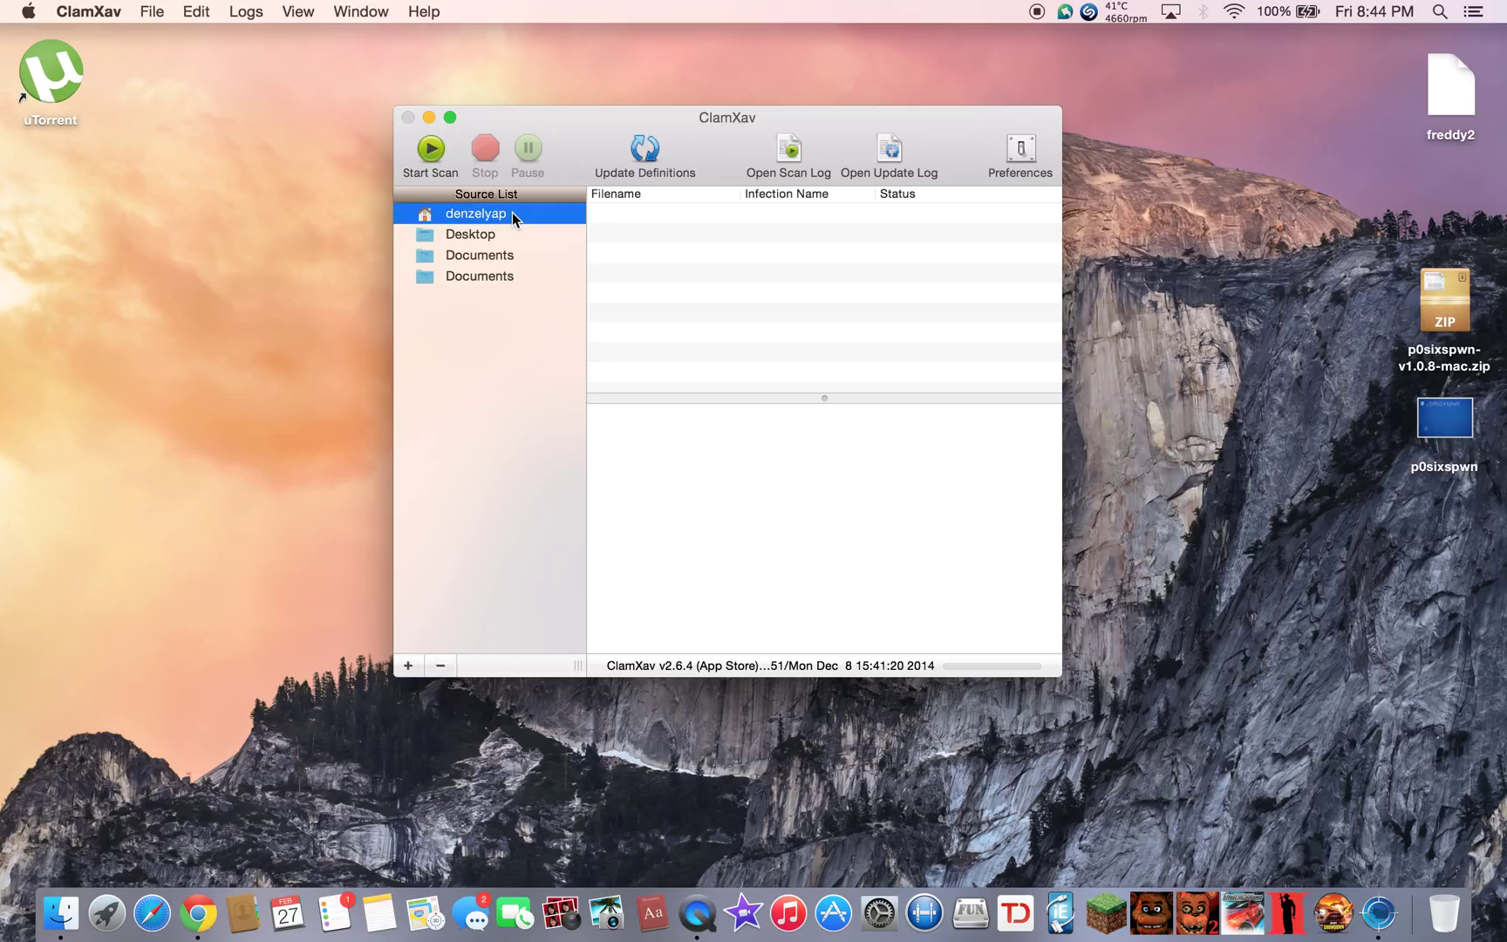
pyautogui.click(470, 237)
pyautogui.click(488, 260)
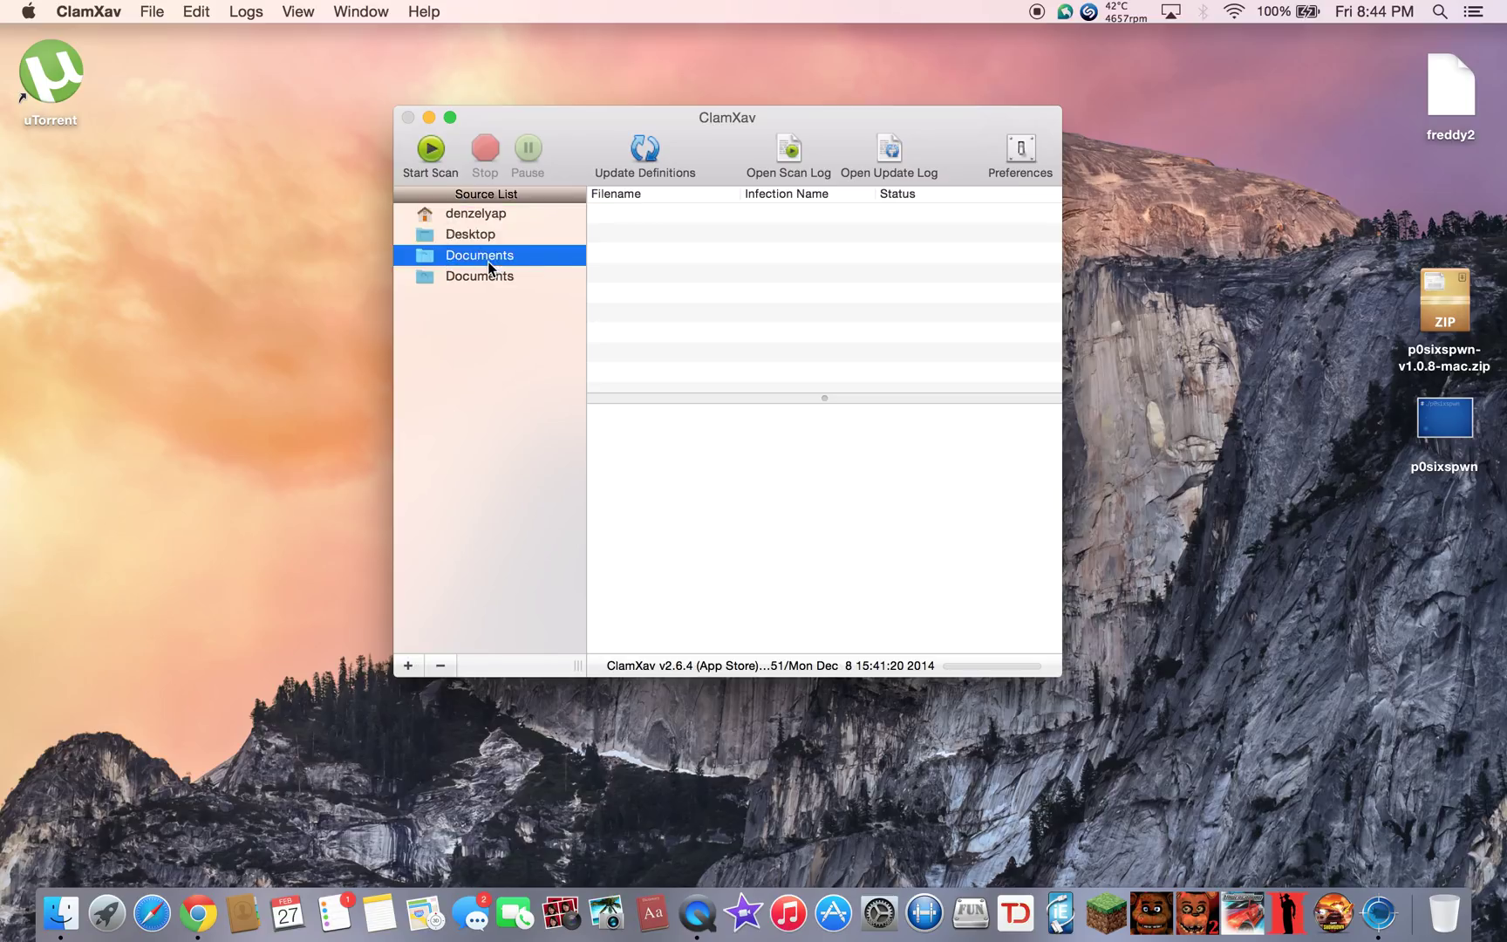
pyautogui.click(486, 237)
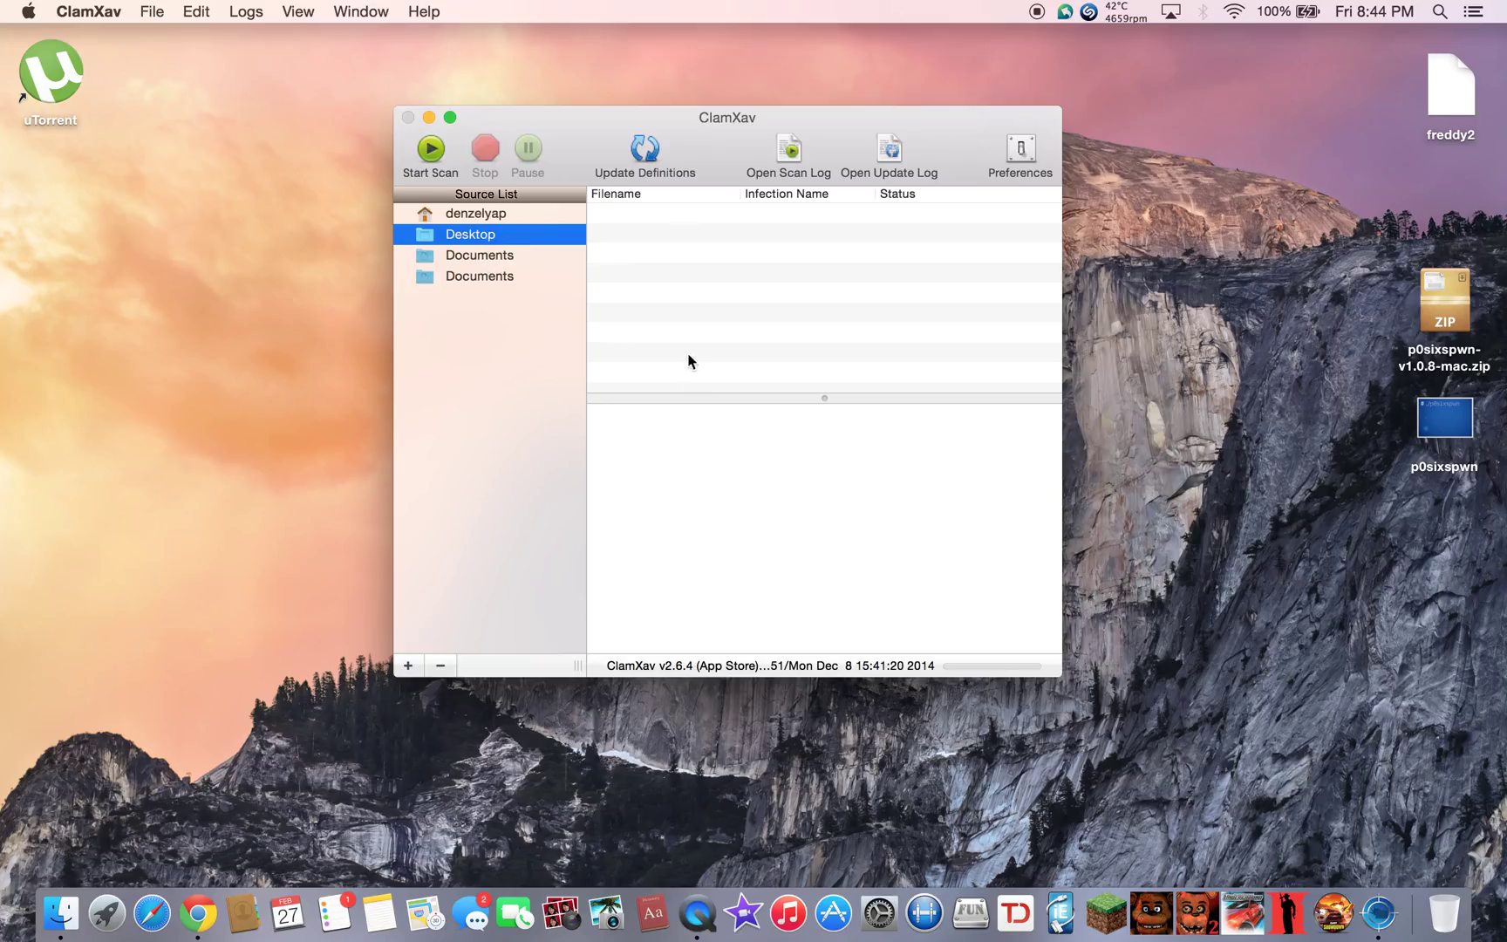
pyautogui.click(445, 262)
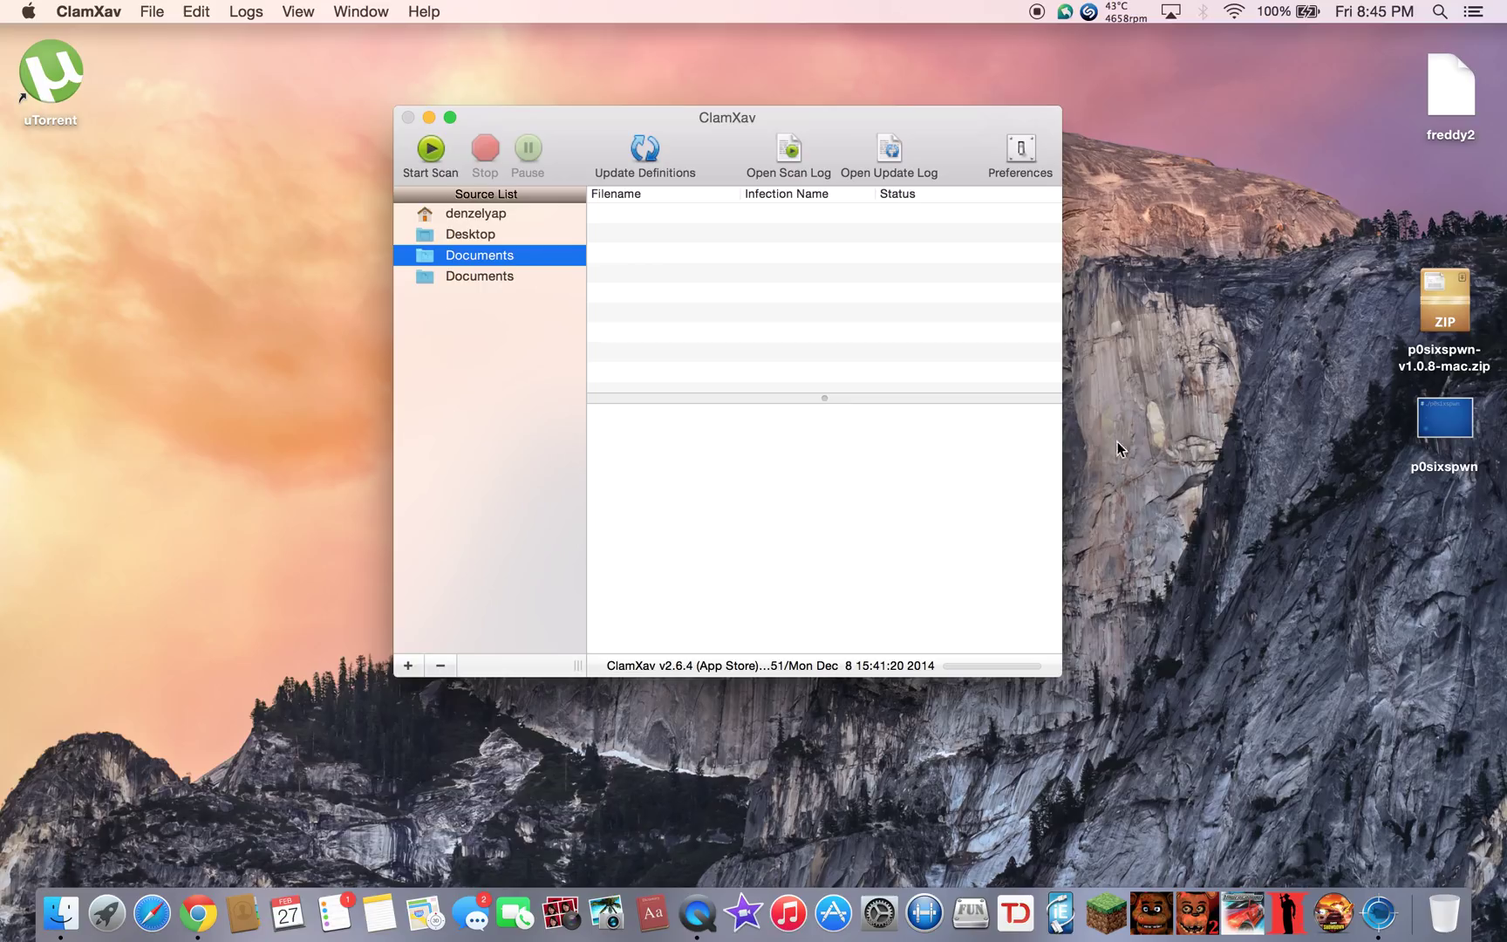
pyautogui.click(1444, 898)
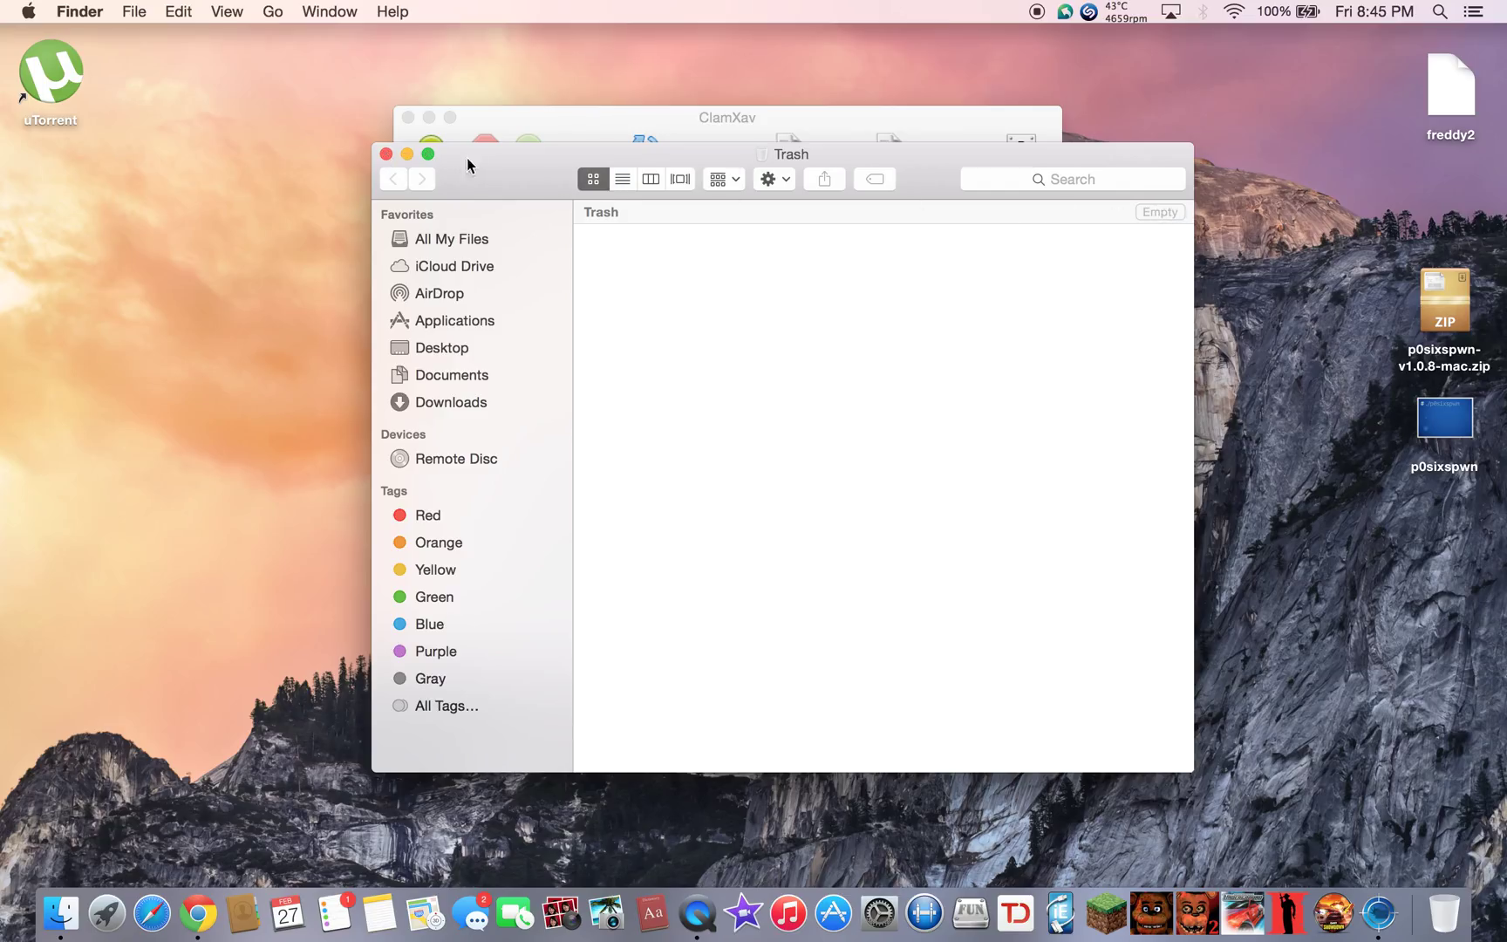
# Close the Finder Trash window.
pyautogui.click(386, 154)
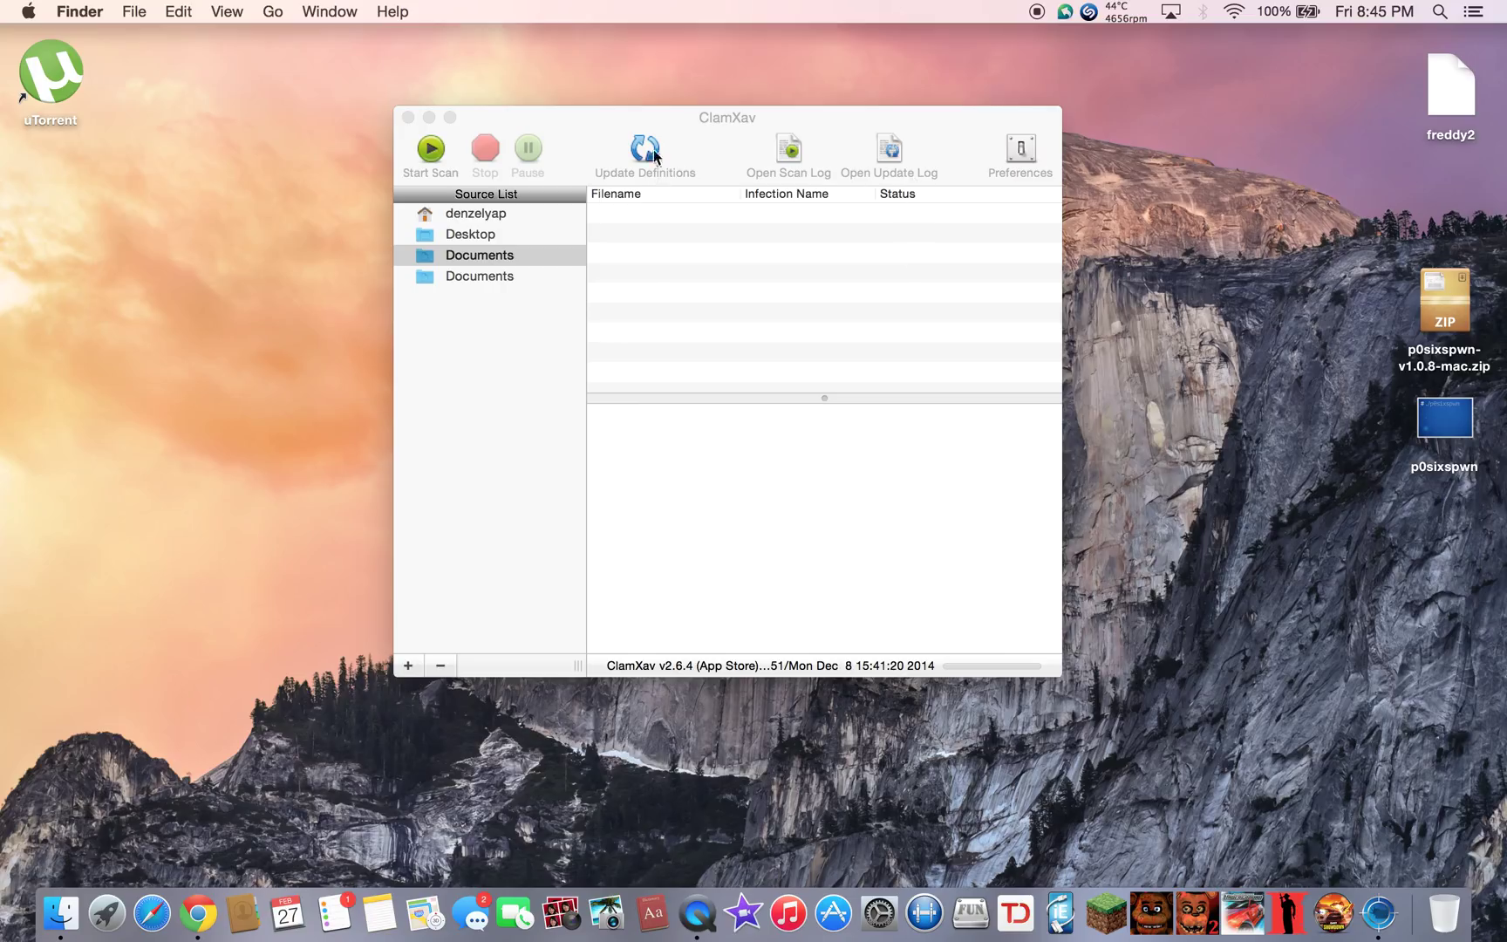
# Review ClamXav's Schedule, Log Files, Exclude Files and Quarantine preferences, then cancel without saving.
pyautogui.click(1019, 153)
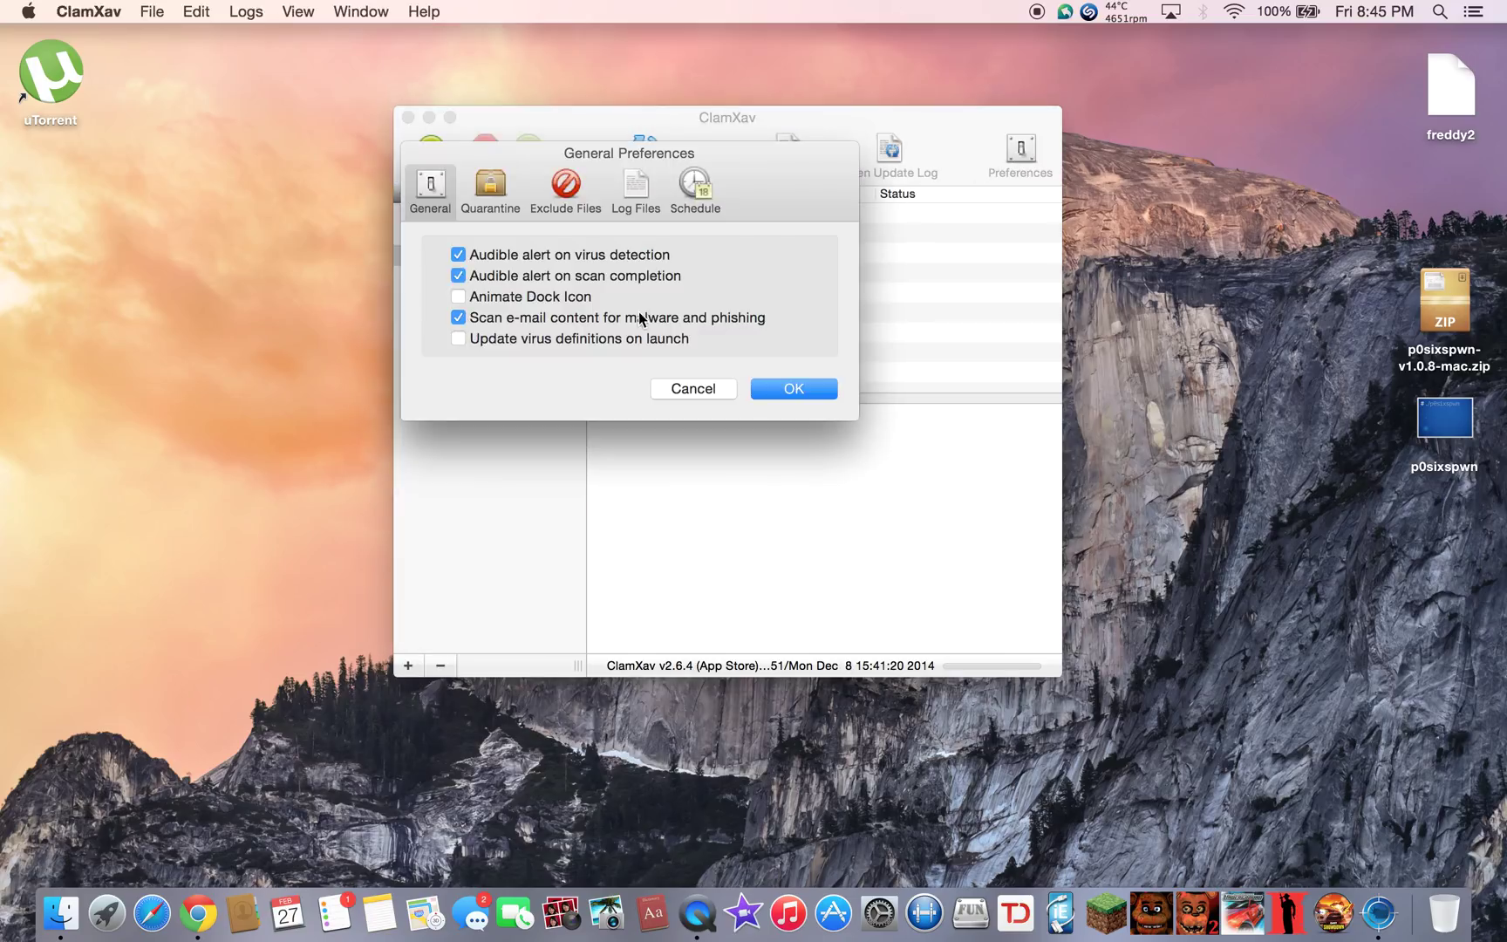
pyautogui.click(695, 187)
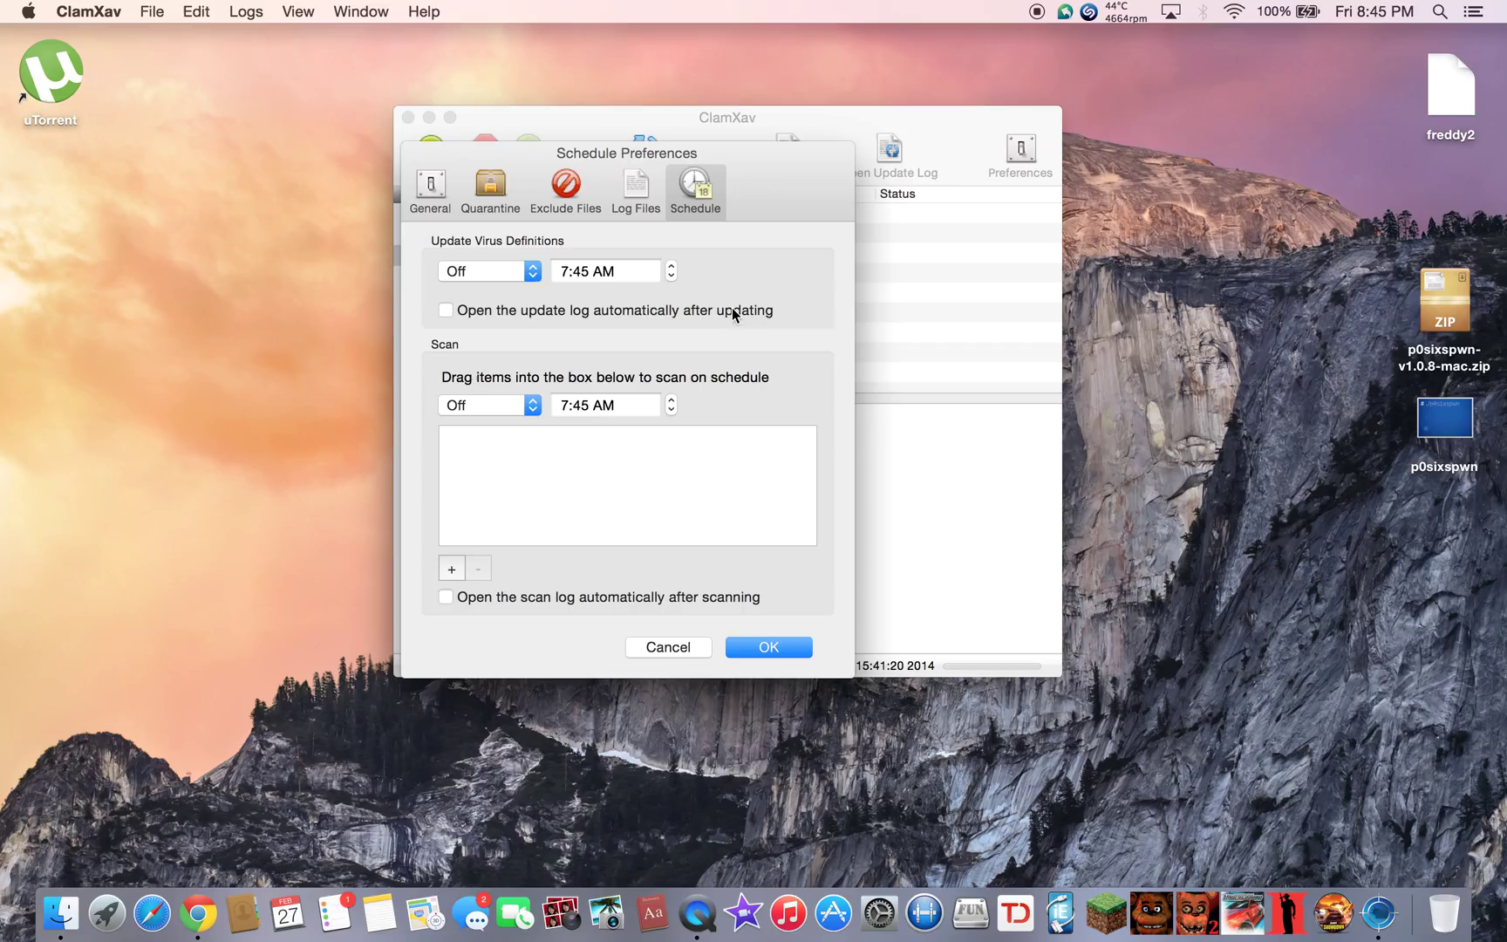
pyautogui.click(635, 196)
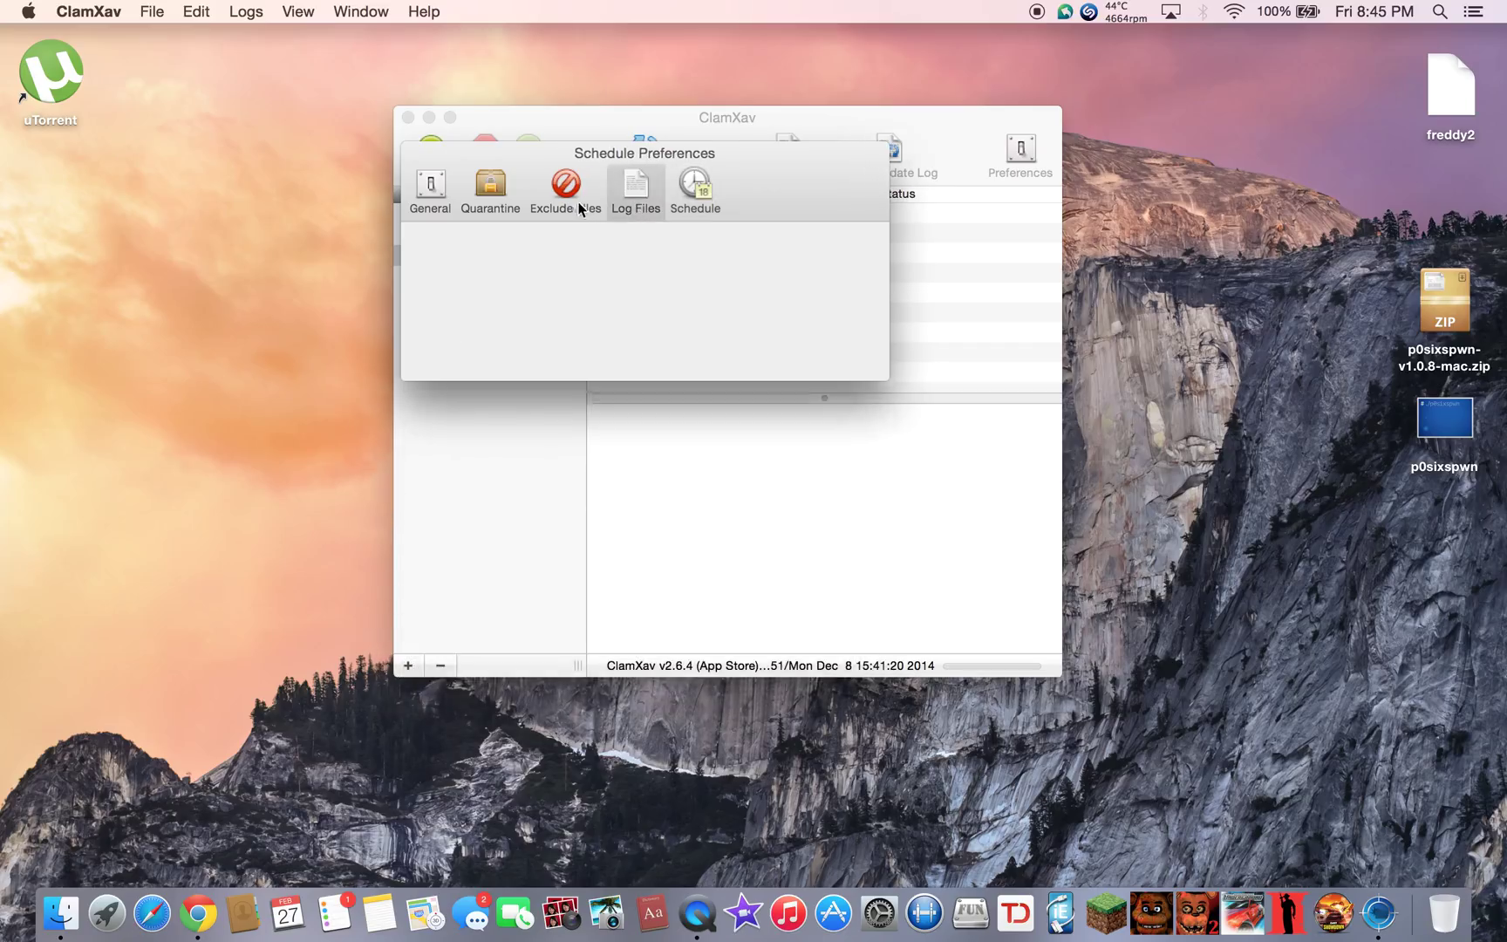
pyautogui.click(569, 196)
pyautogui.click(490, 196)
pyautogui.click(440, 192)
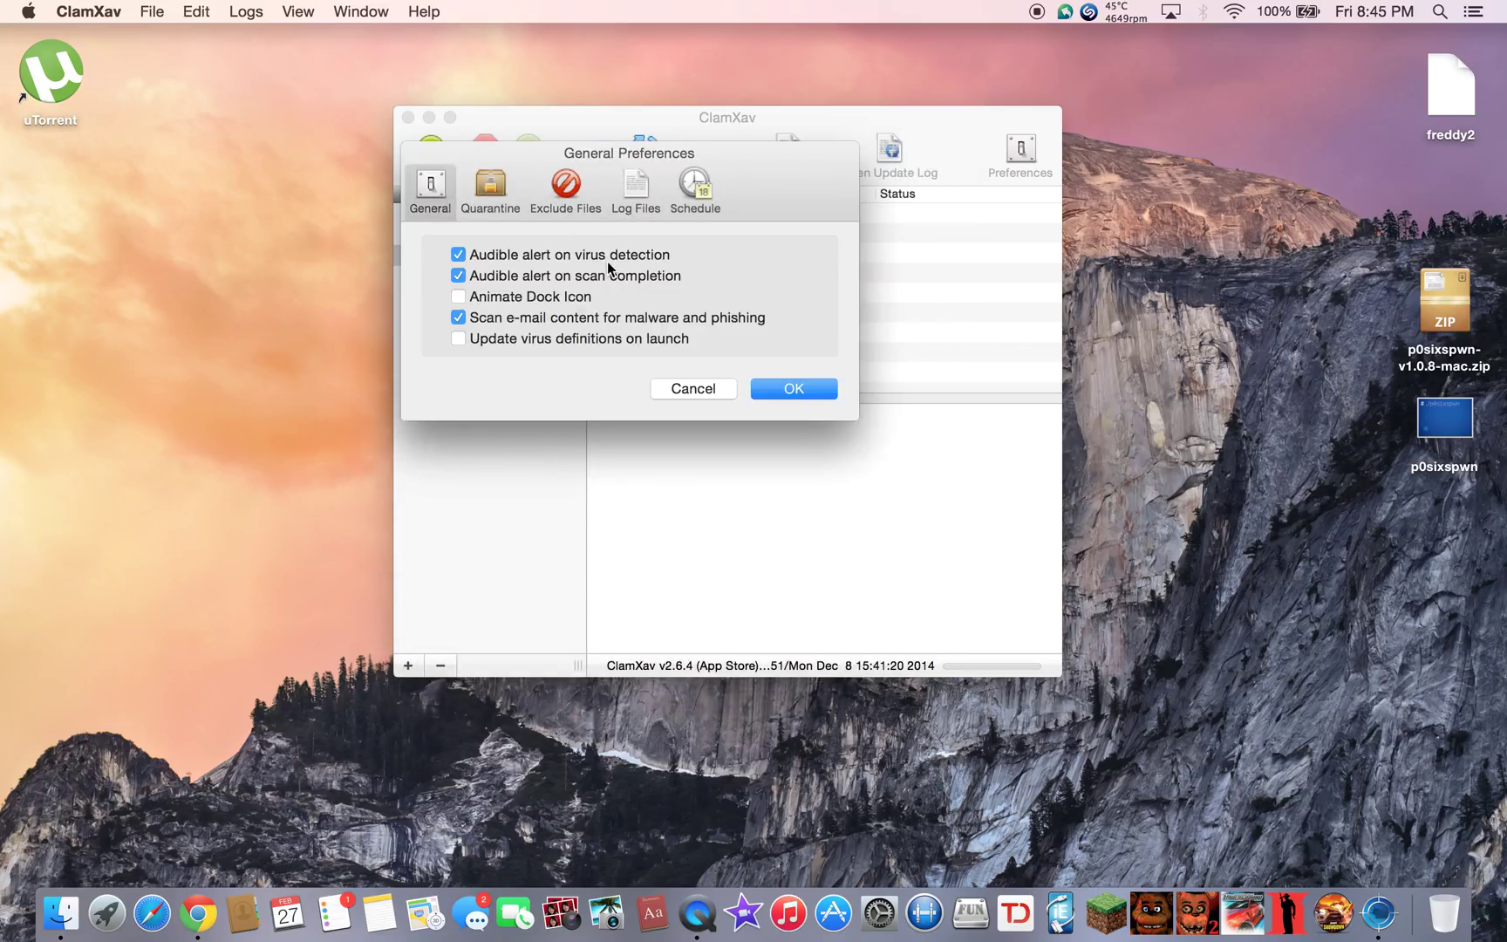
pyautogui.click(696, 390)
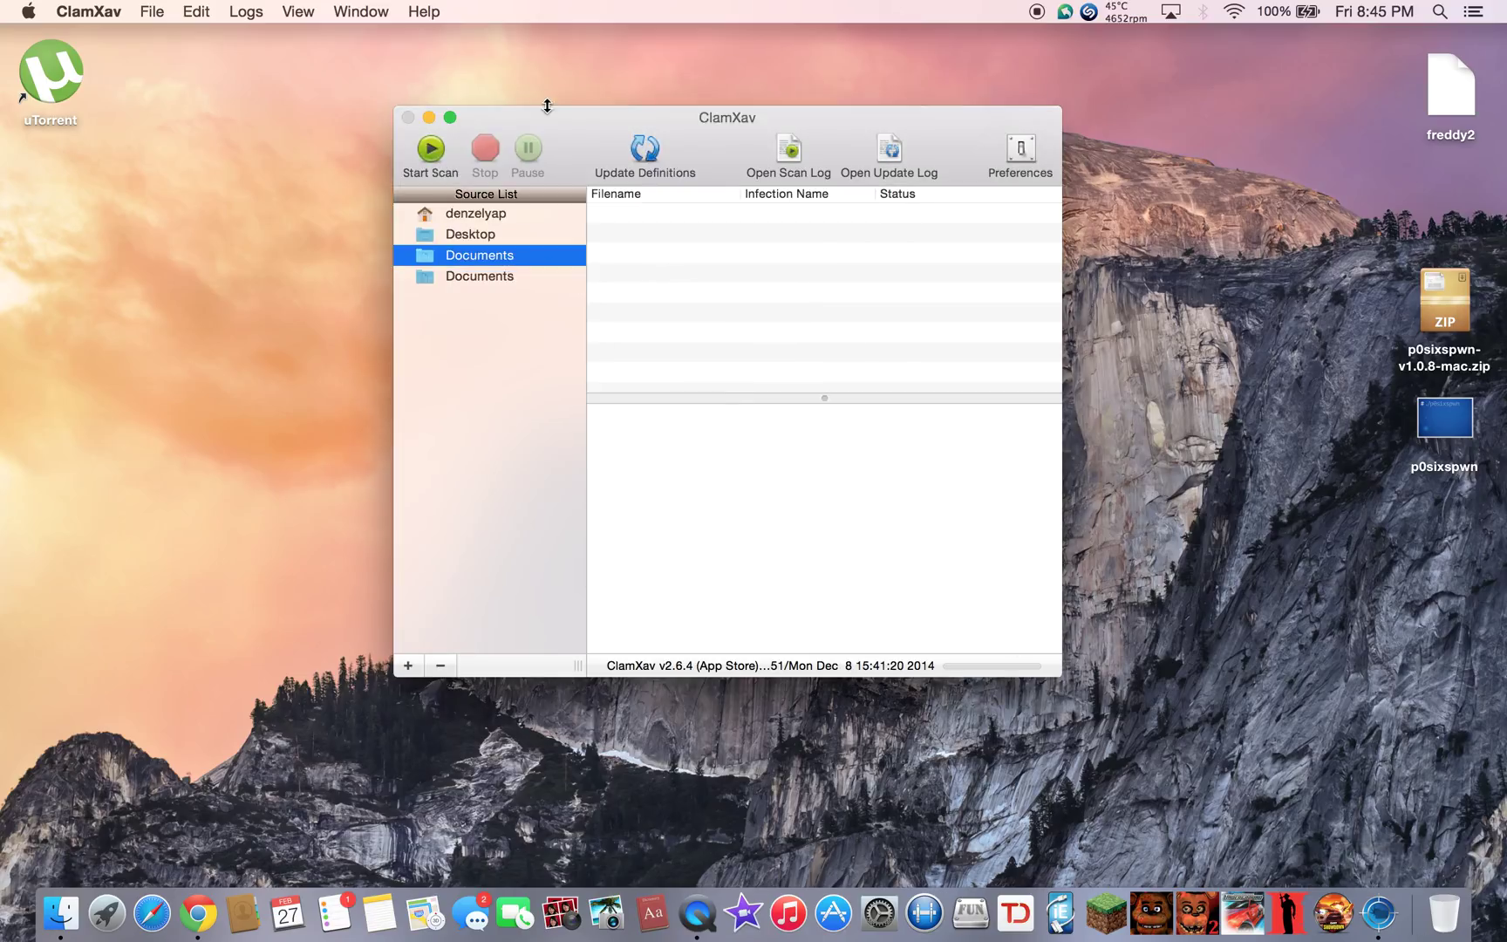
# Quit ClamXav from its Dock menu and launch Safari.
pyautogui.rightClick(1378, 913)
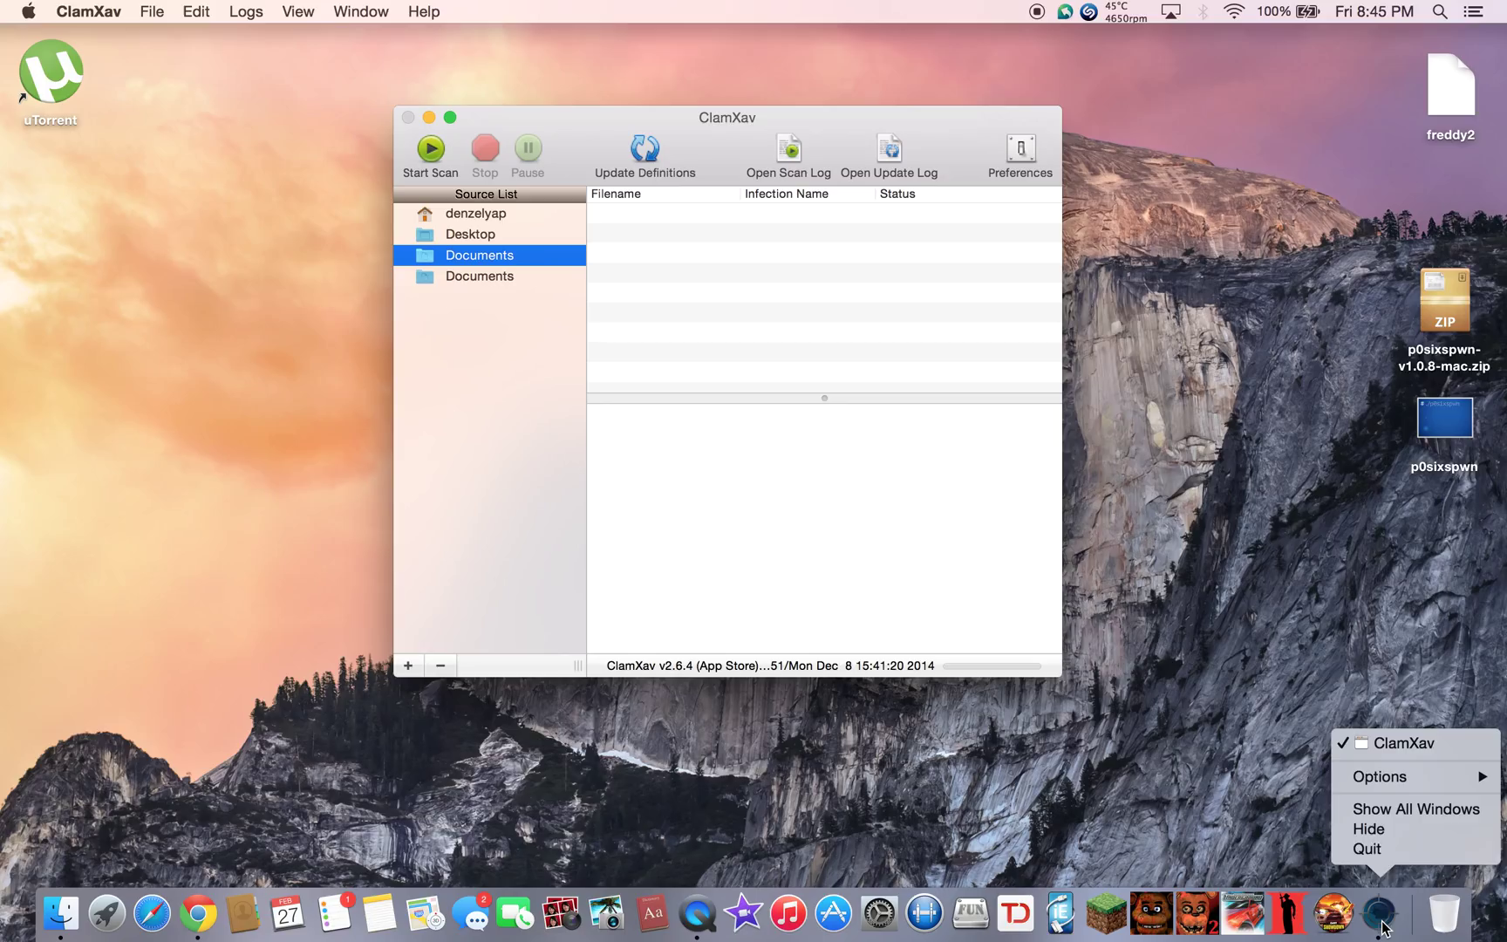
pyautogui.click(1384, 846)
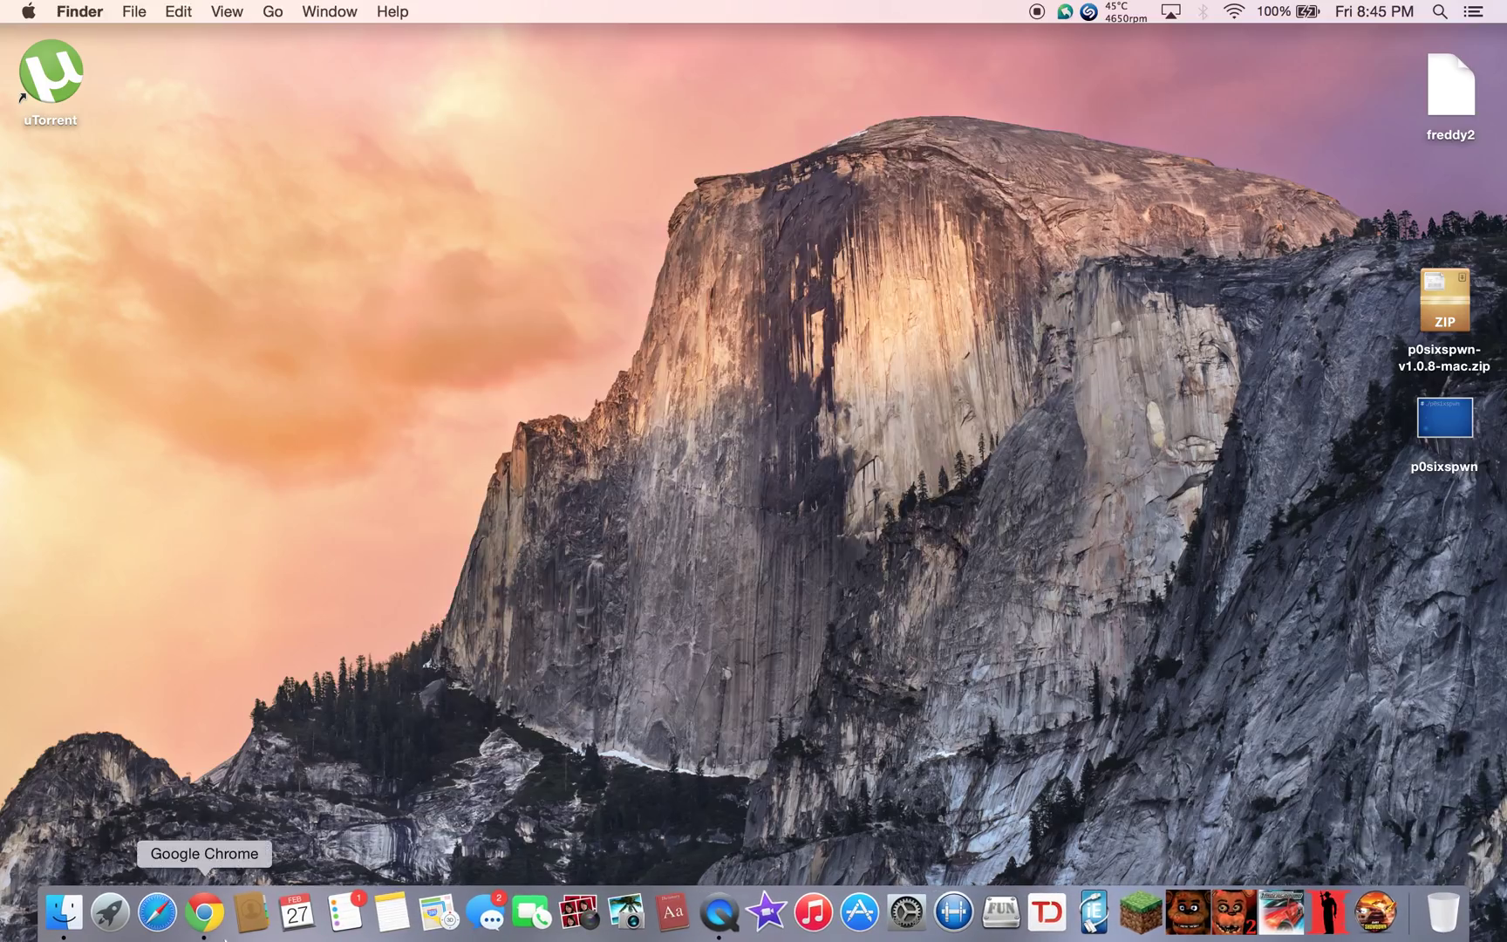
pyautogui.click(159, 916)
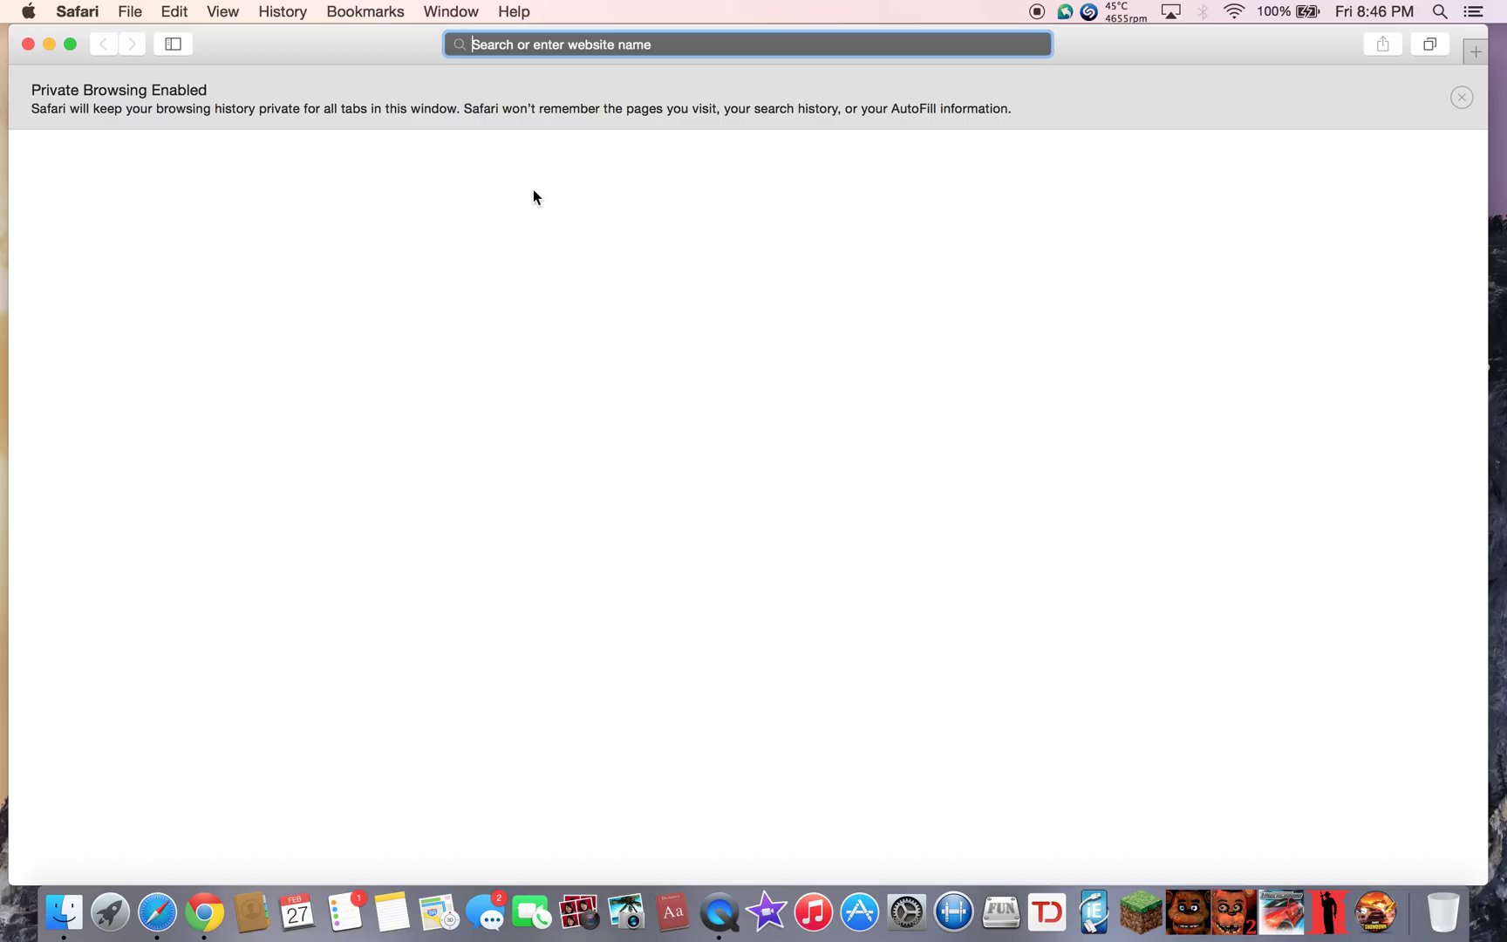
pyautogui.click(87, 12)
pyautogui.click(188, 93)
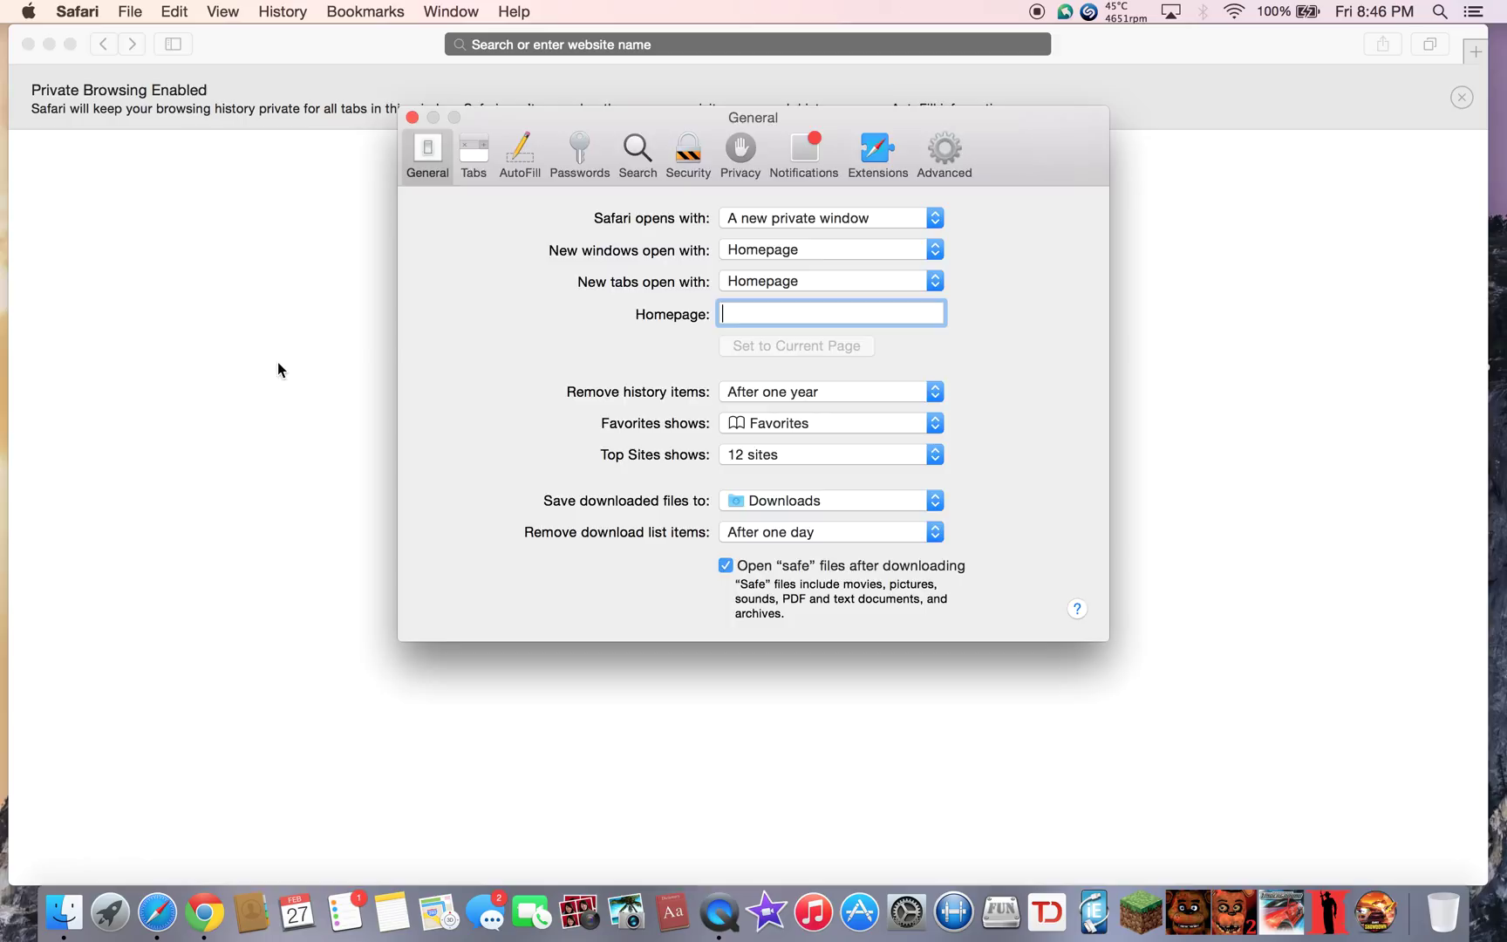
pyautogui.press('super+w')
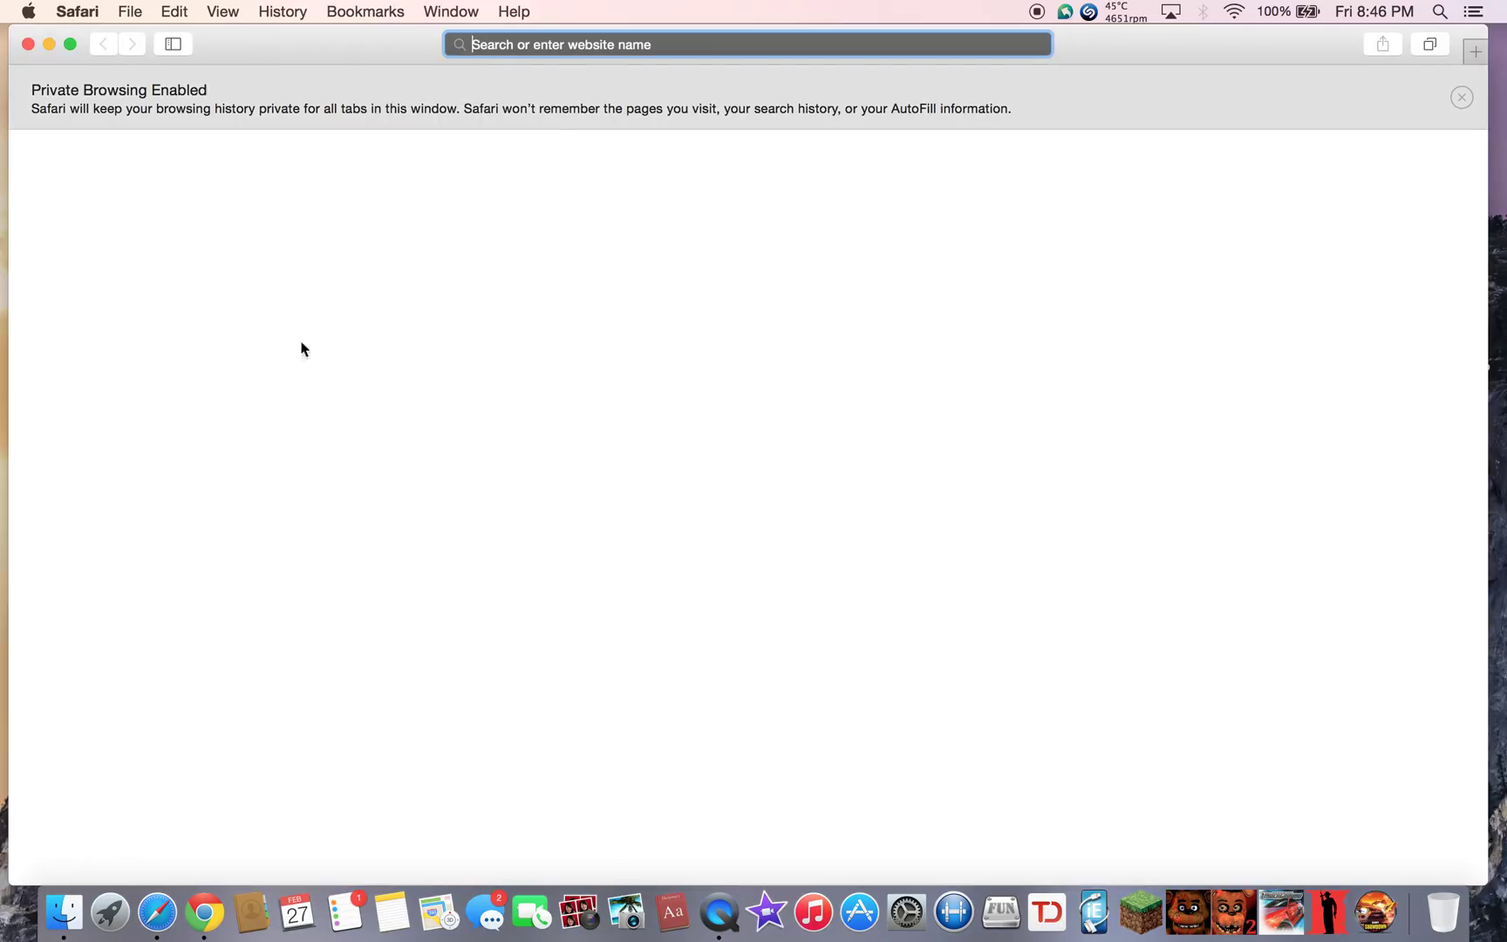
pyautogui.click(85, 15)
pyautogui.click(149, 88)
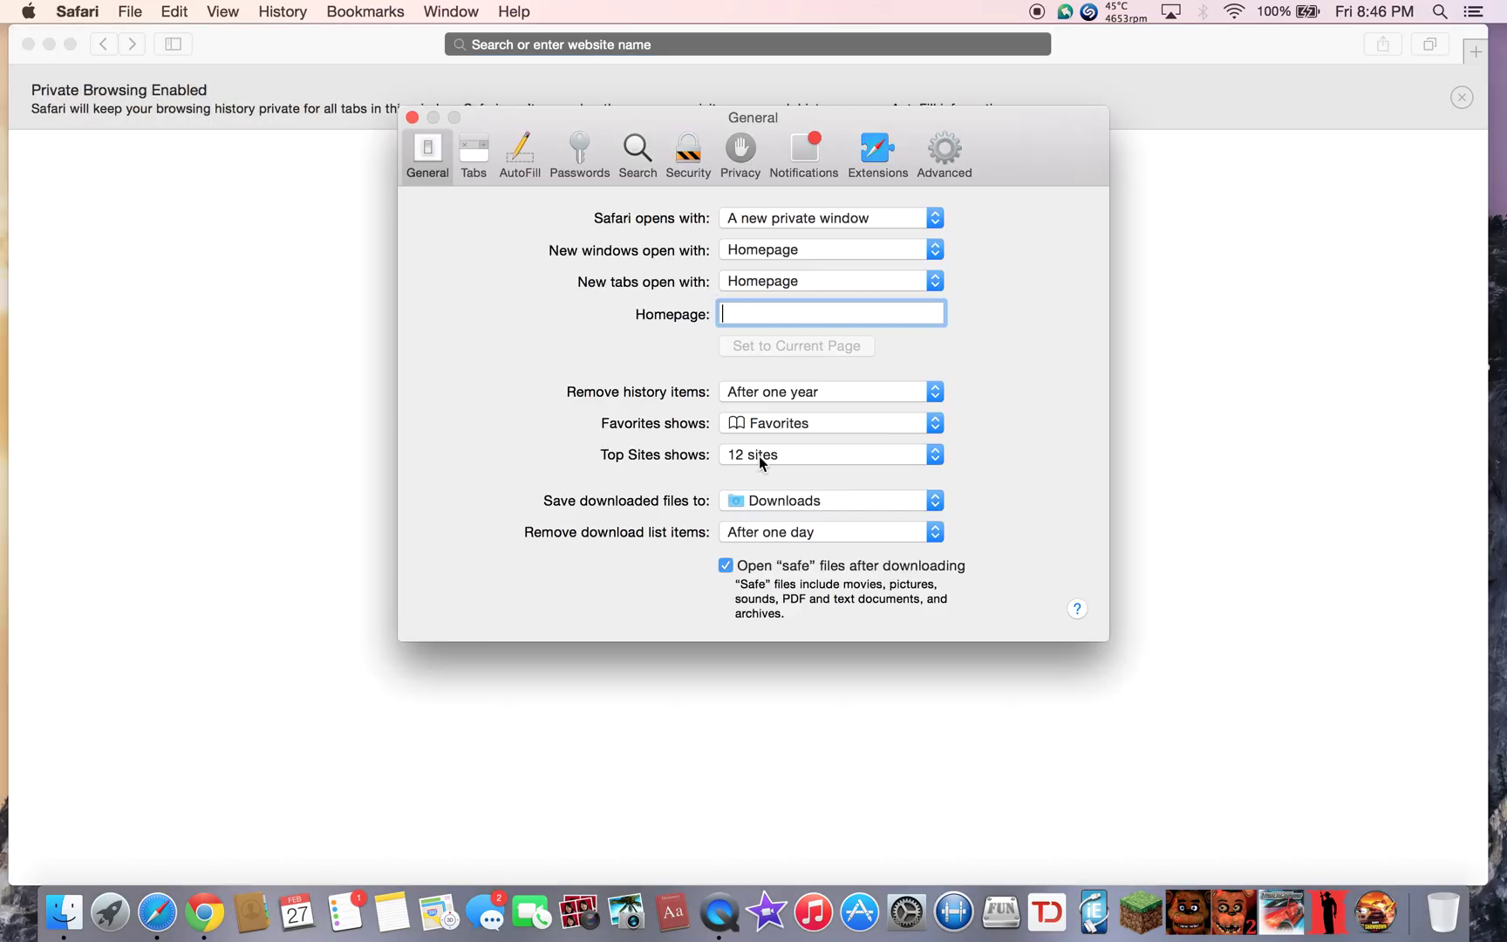
pyautogui.write('www.google.com')
pyautogui.press('Return')
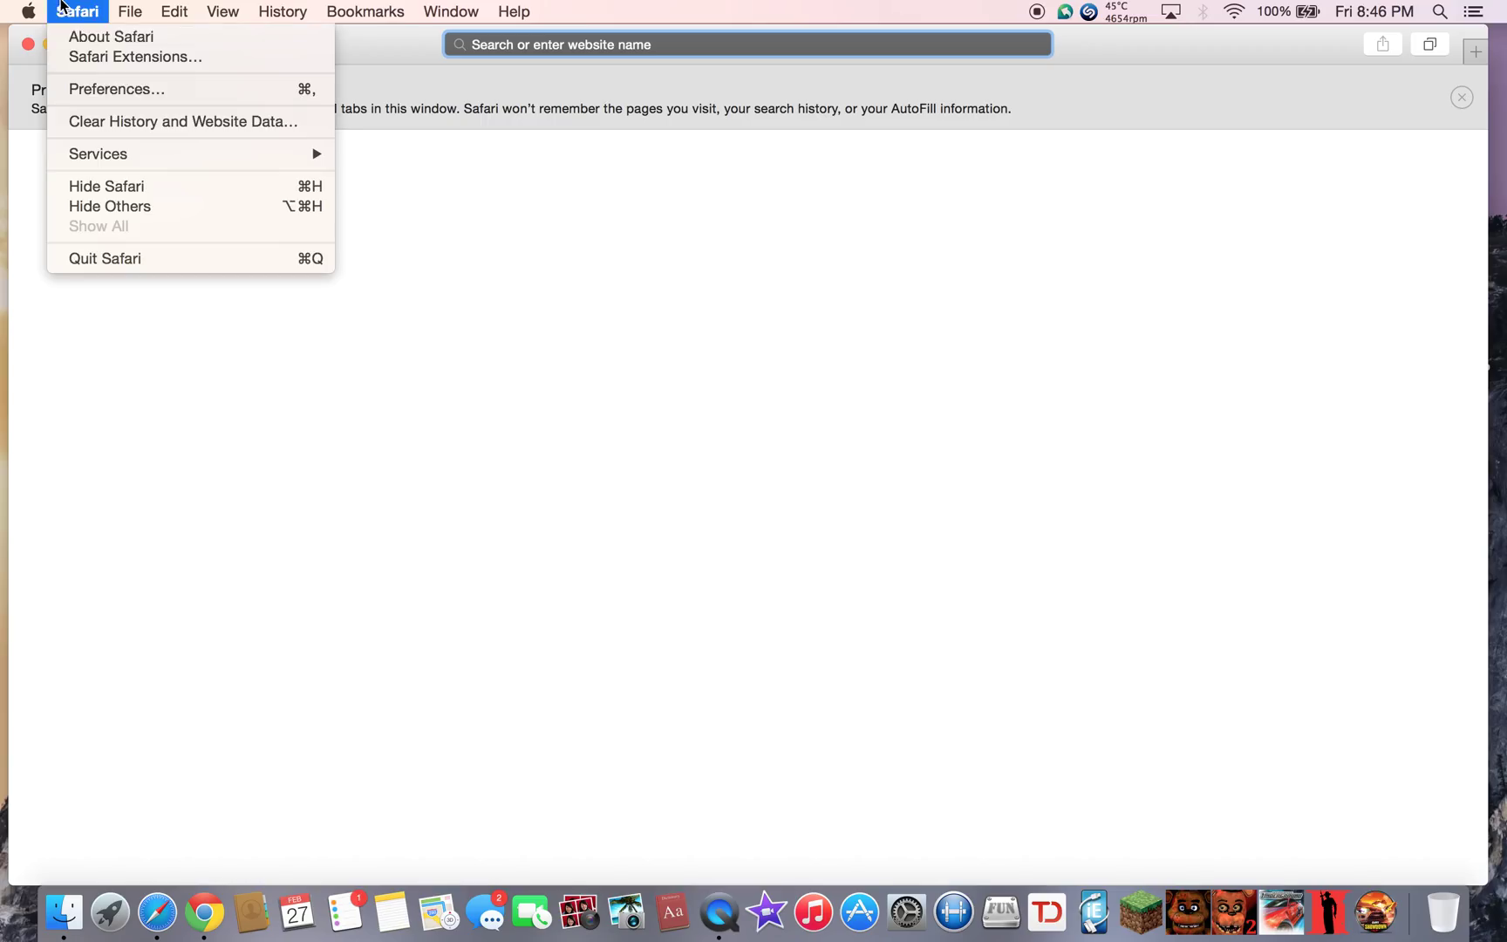
# Confirm in Safari's Extensions preferences that extensions are off, then close preferences.
pyautogui.click(118, 84)
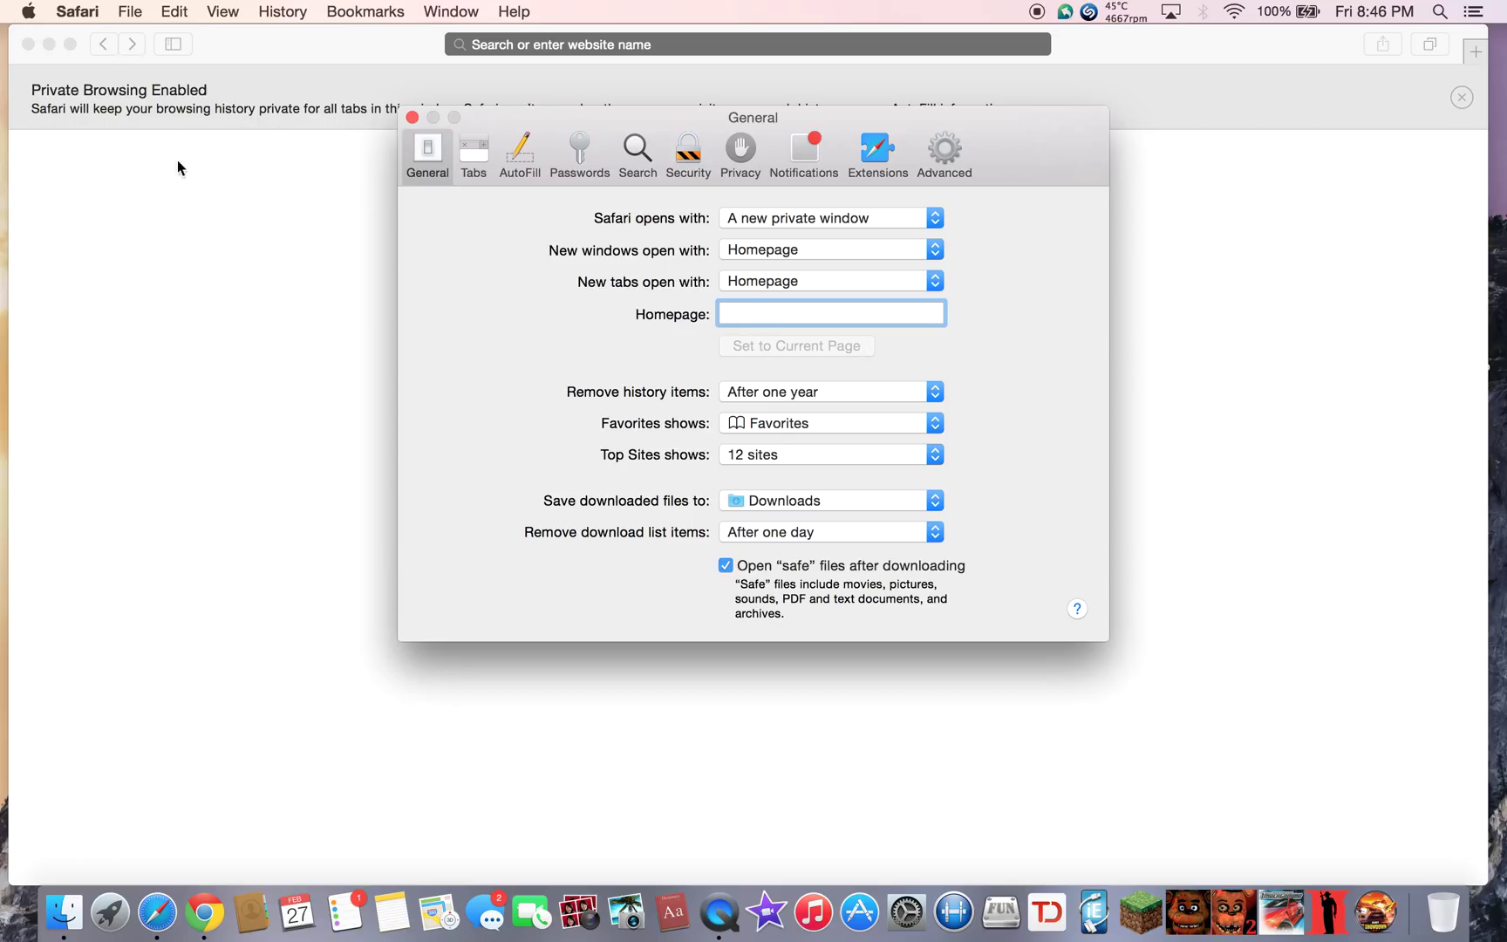
pyautogui.rightClick(171, 907)
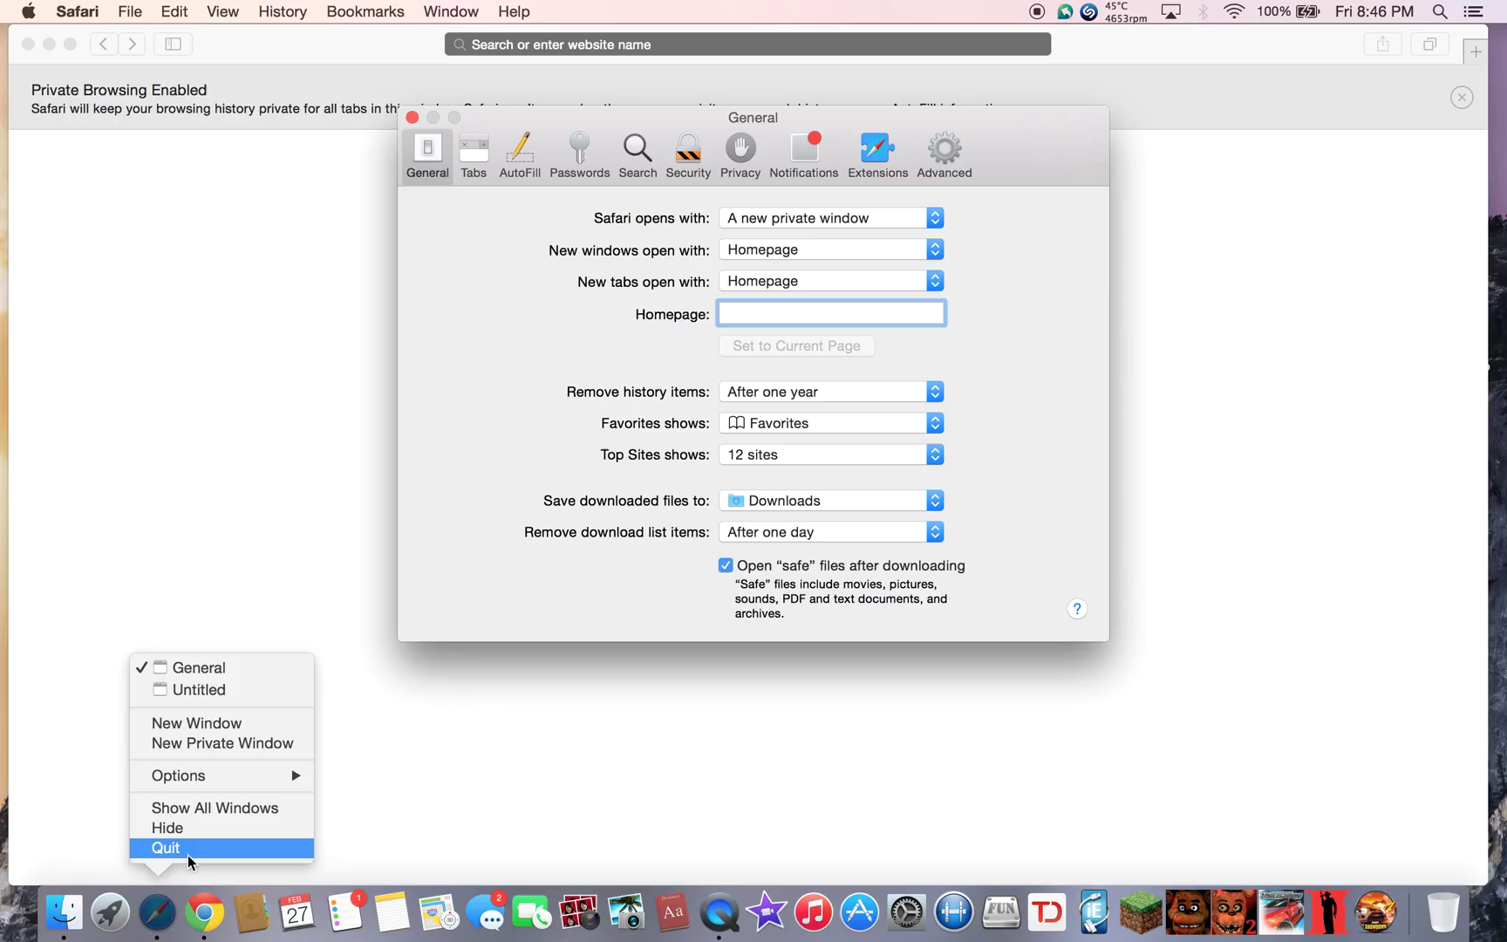
pyautogui.click(522, 785)
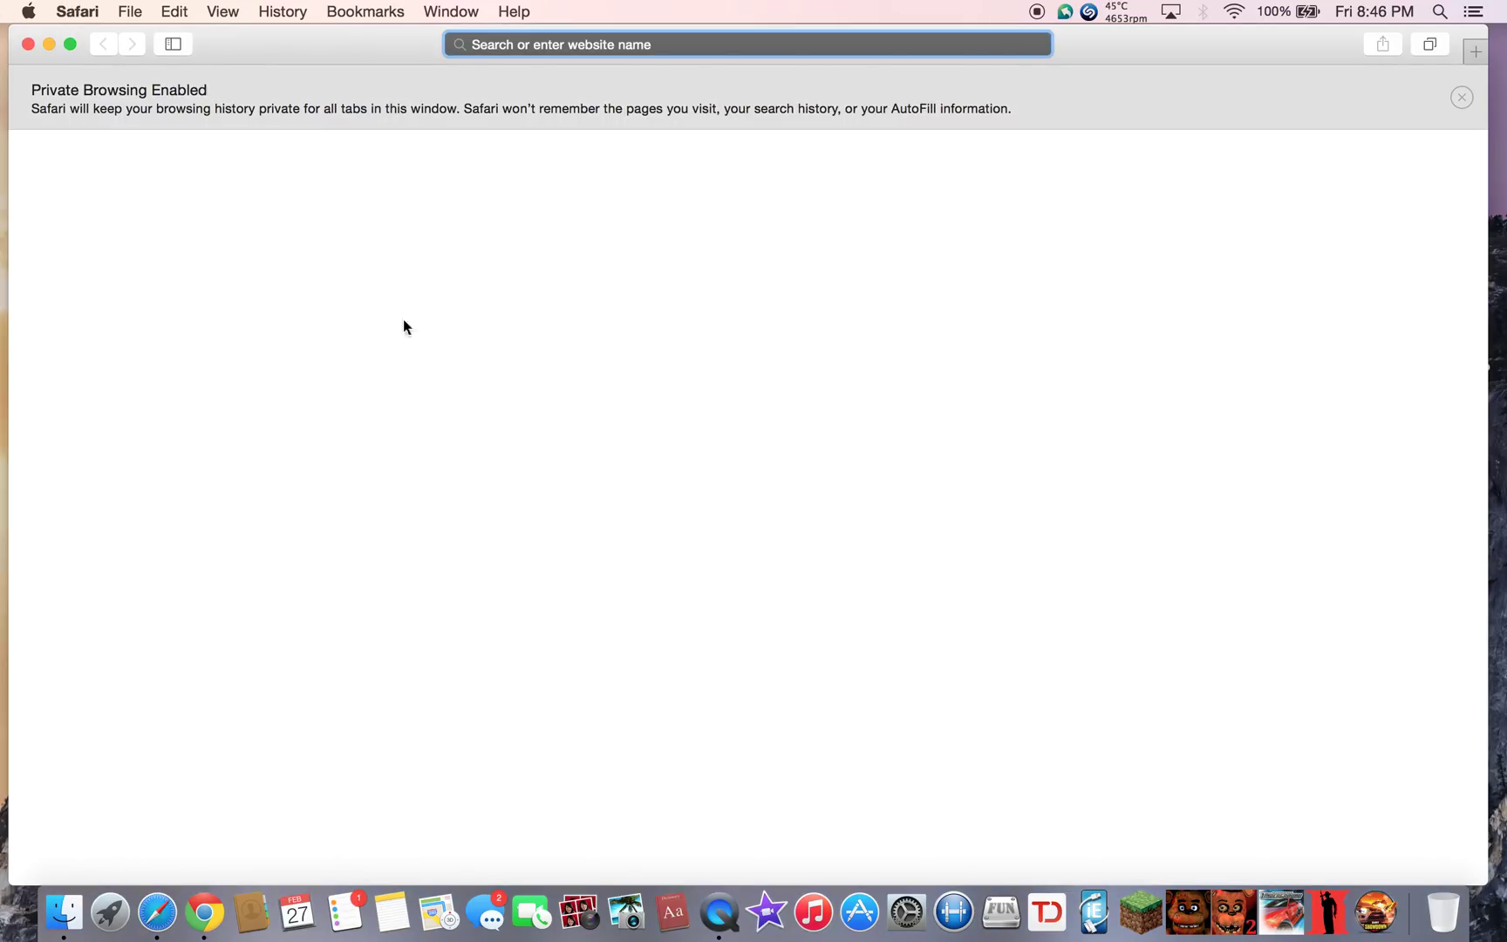
pyautogui.click(66, 13)
pyautogui.click(85, 89)
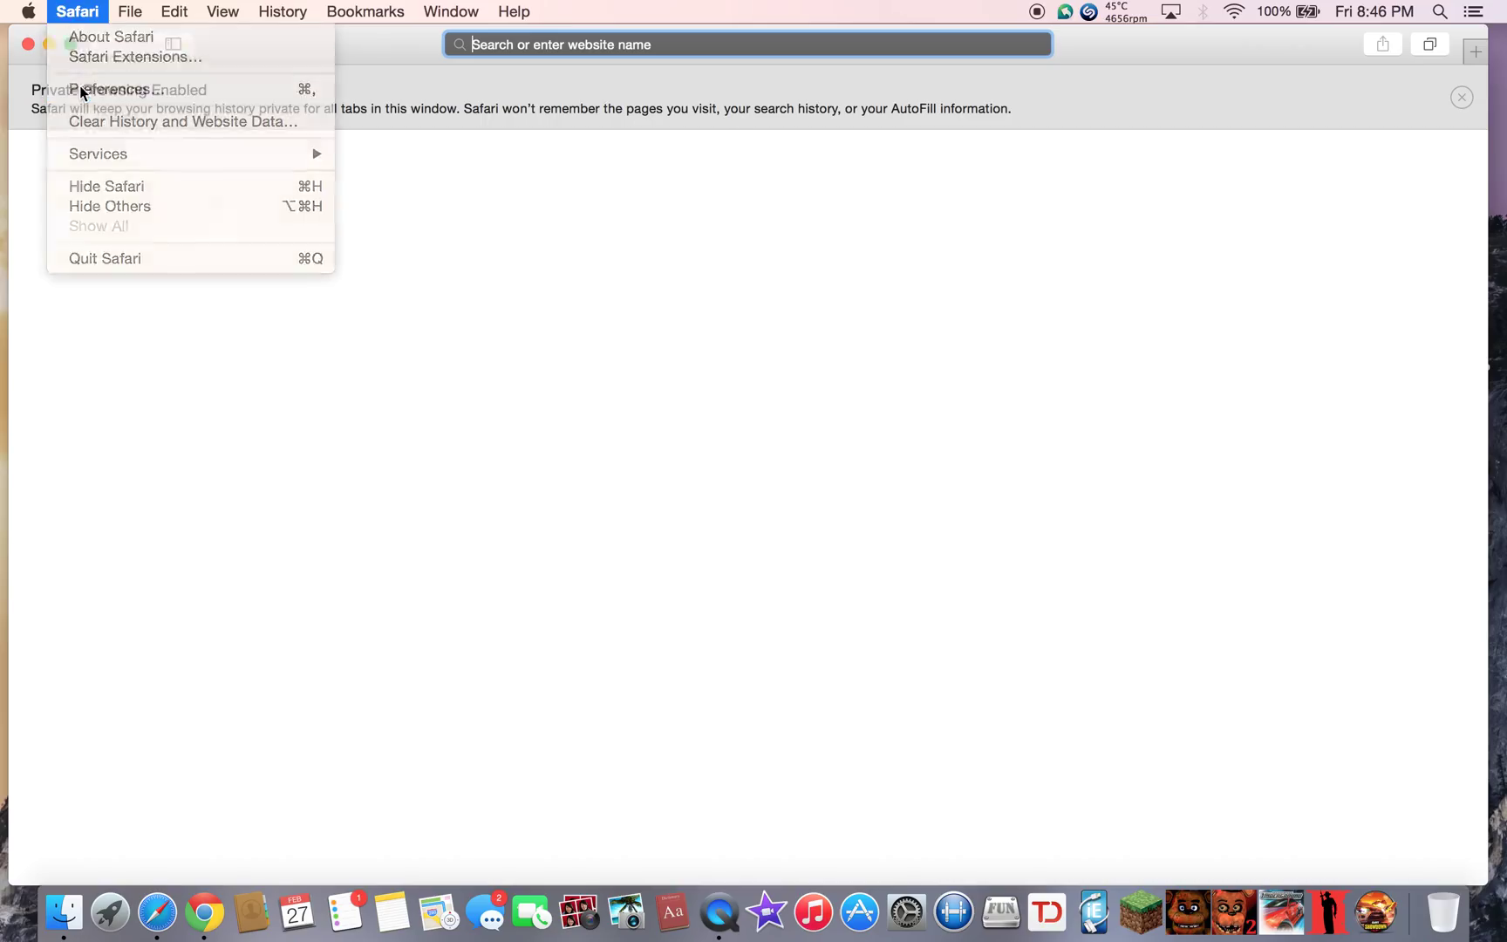
pyautogui.click(876, 155)
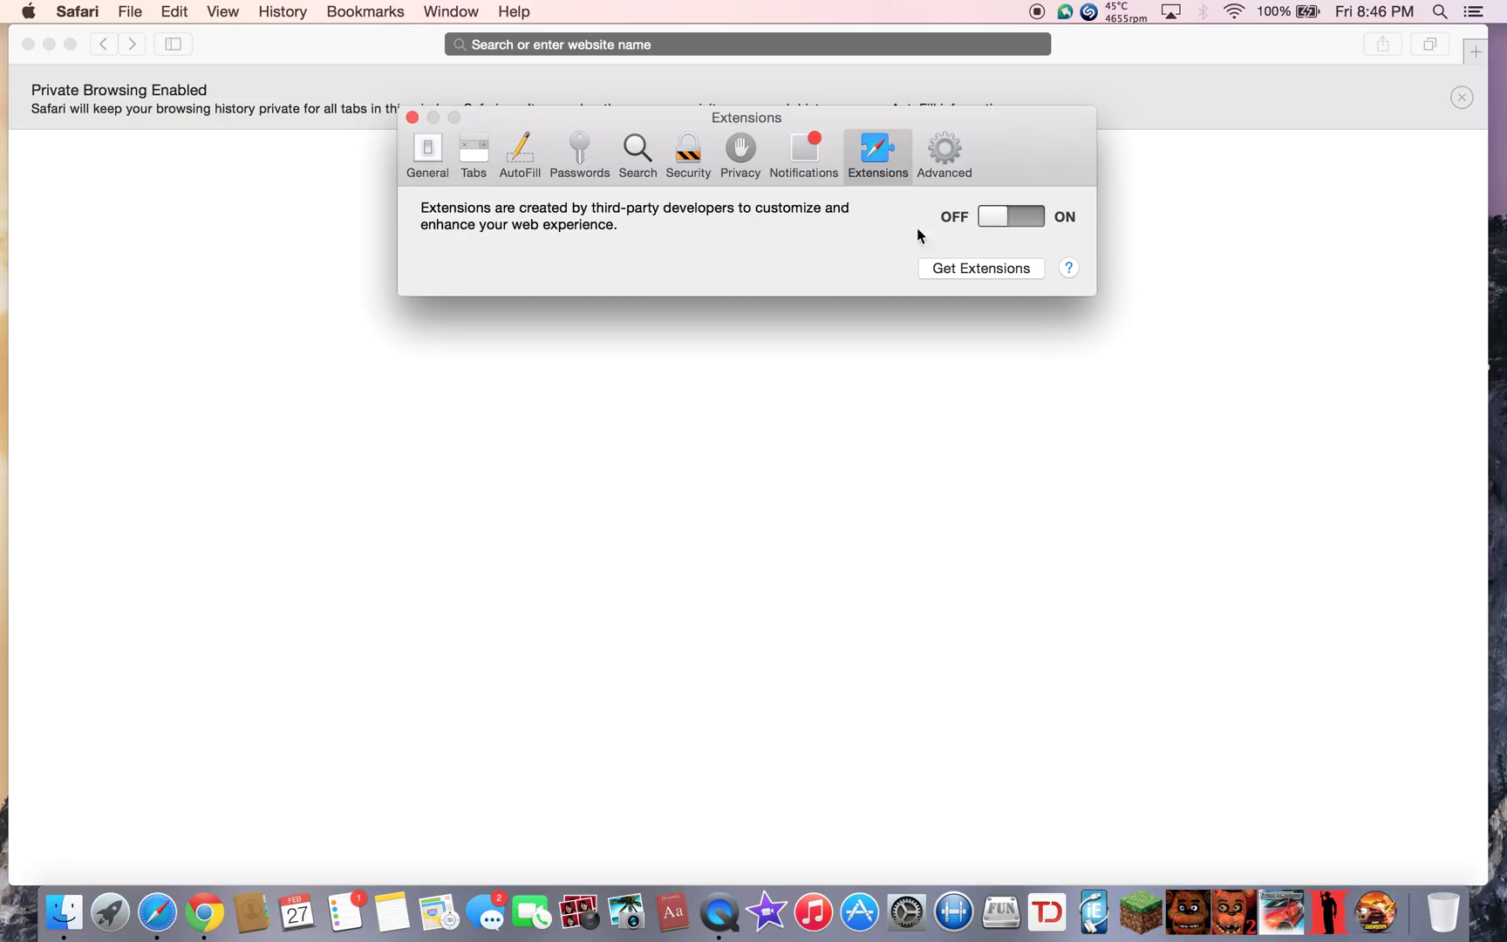
pyautogui.click(413, 117)
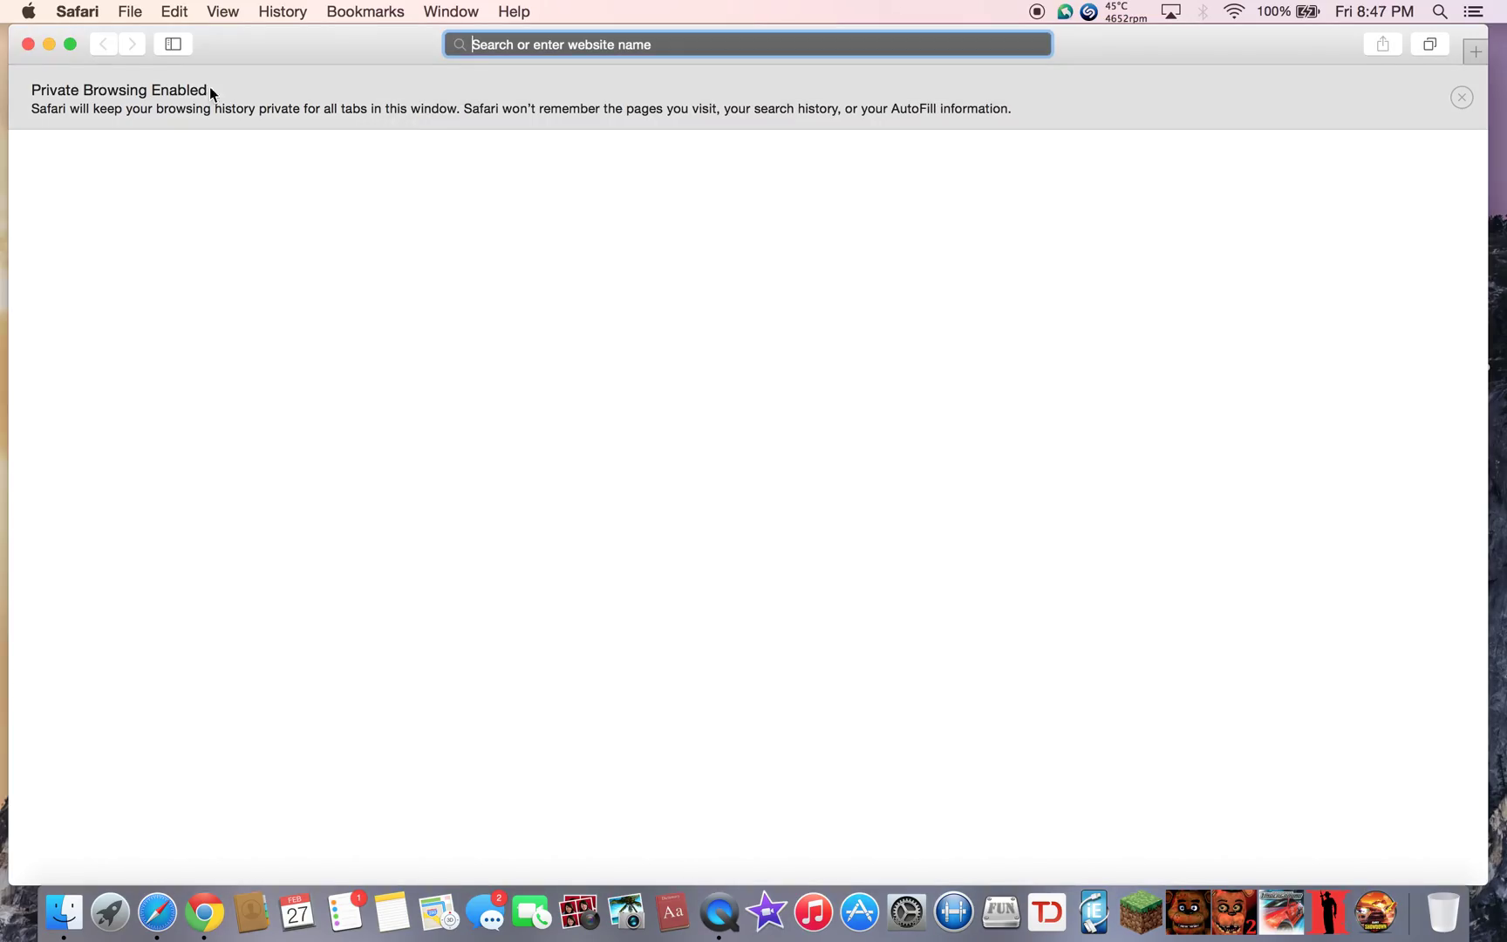
# Close Safari, launch Chrome, and open the Startup pages list in its settings.
pyautogui.click(27, 44)
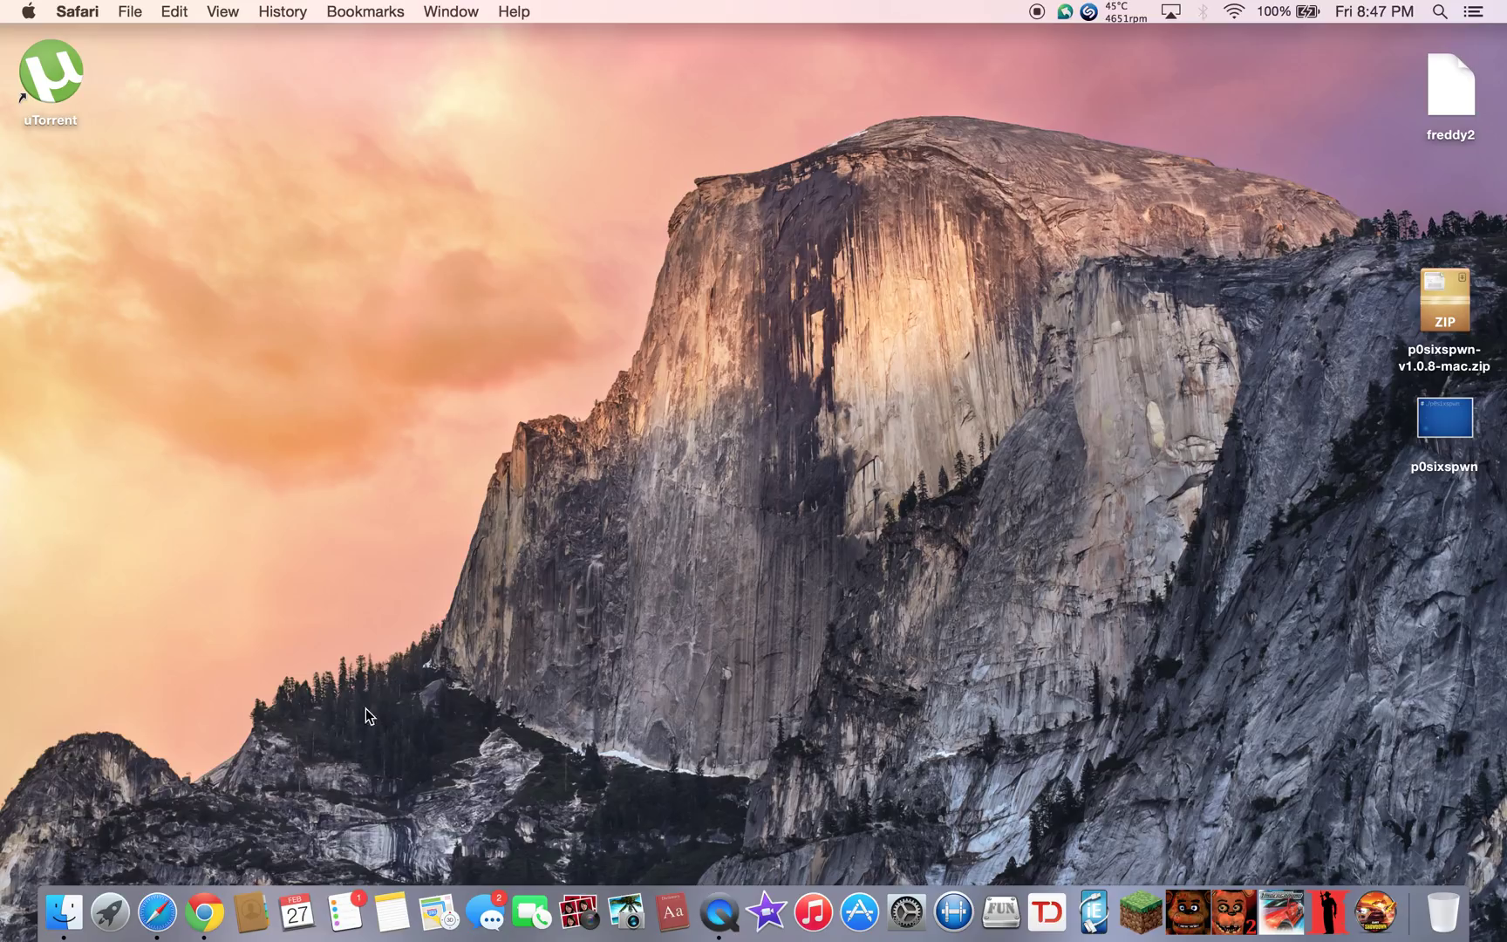
pyautogui.rightClick(207, 935)
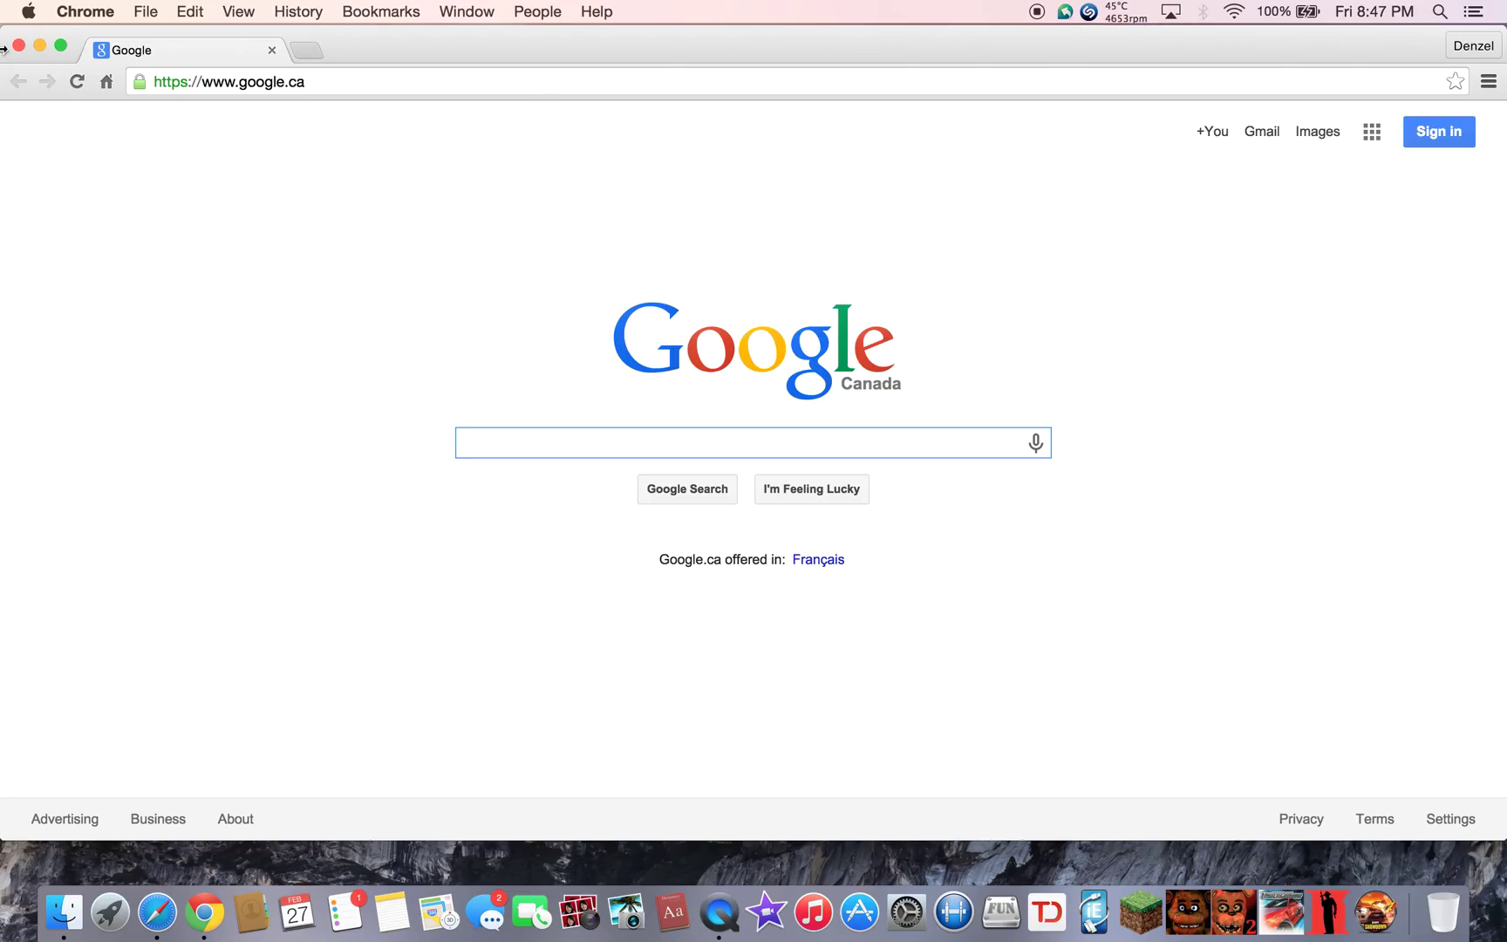
pyautogui.click(79, 12)
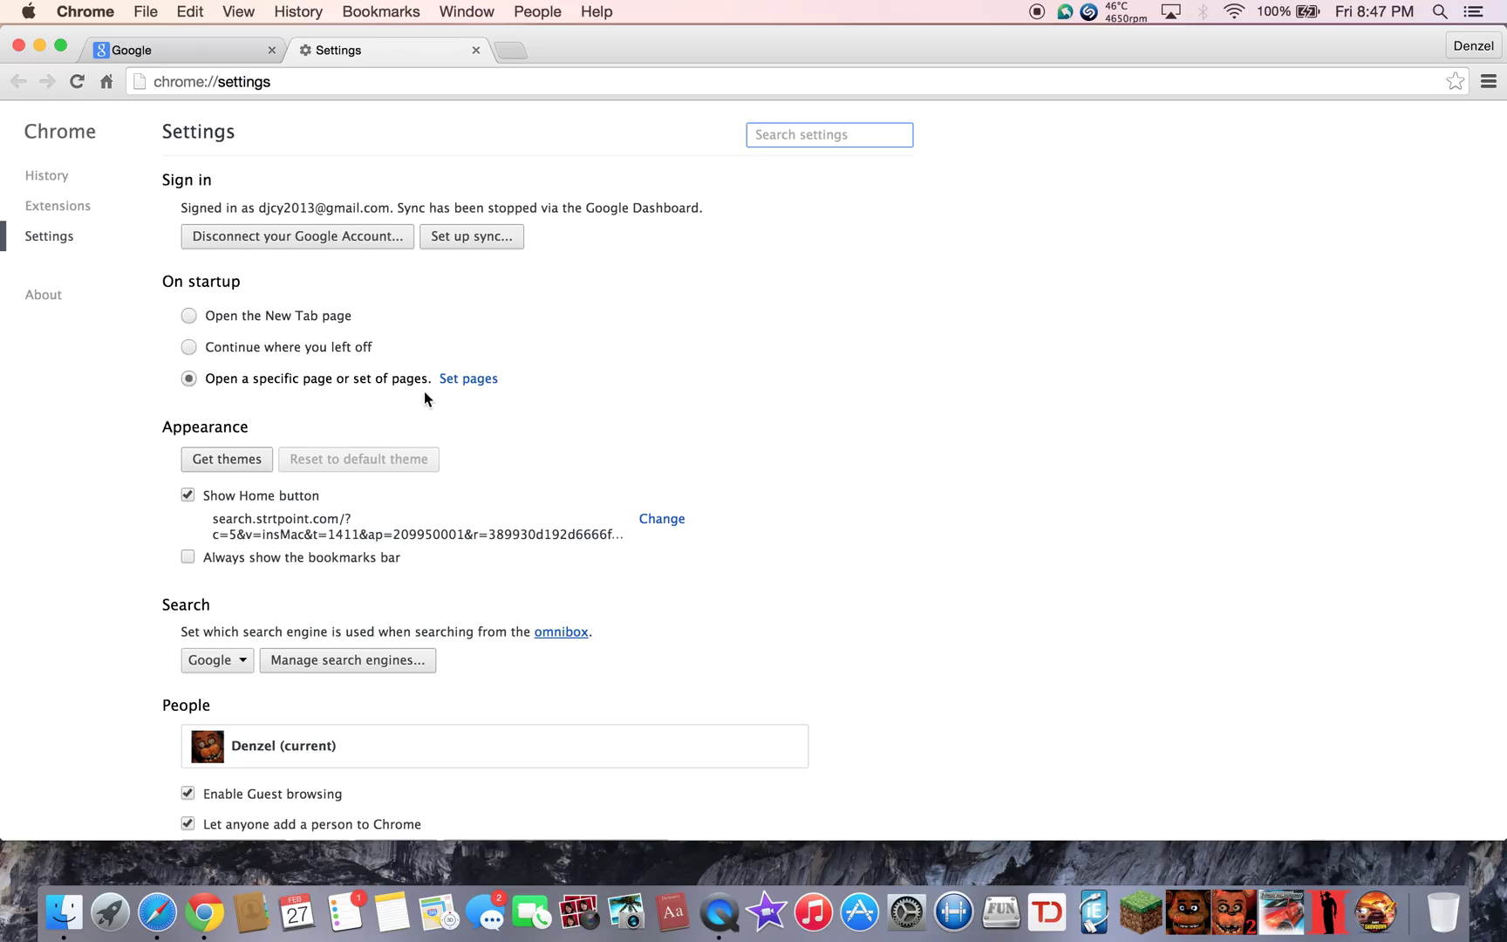
pyautogui.click(471, 380)
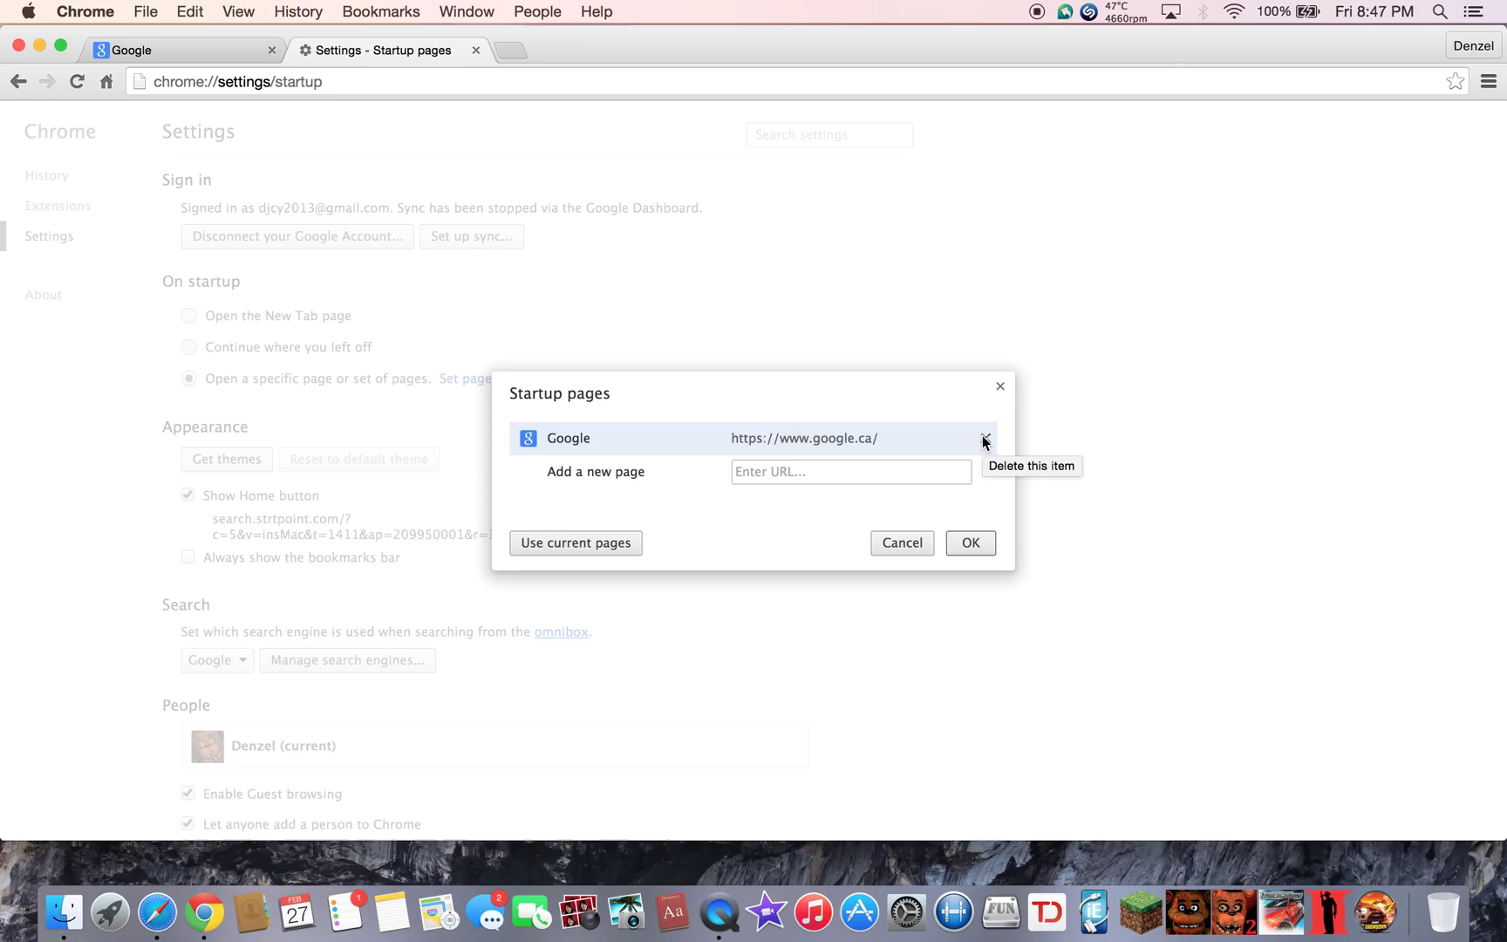
pyautogui.click(833, 475)
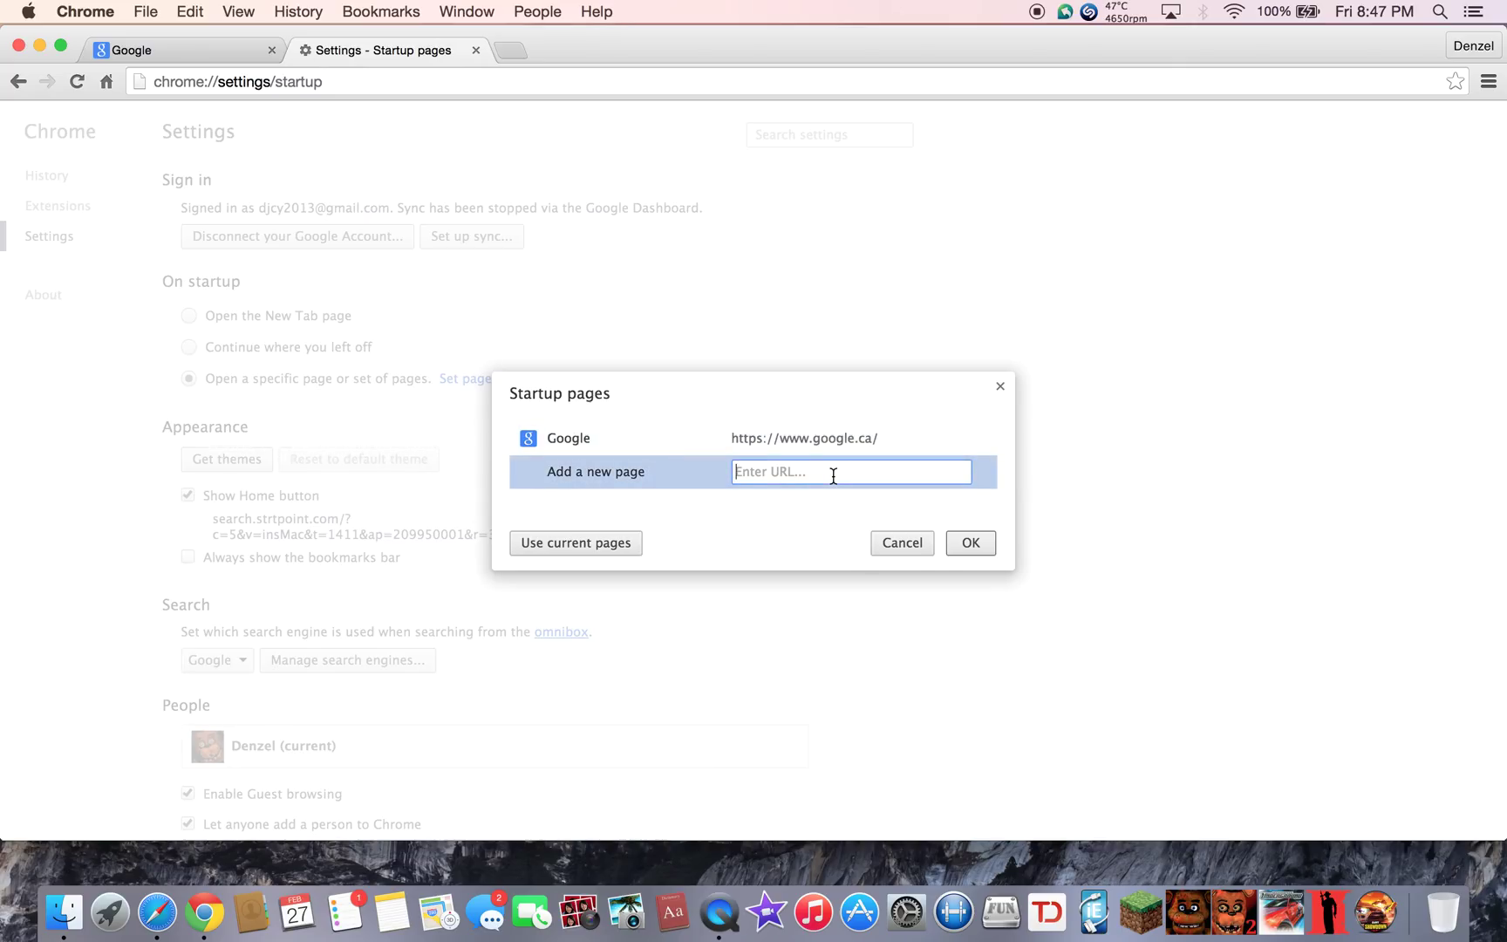
pyautogui.write('www.w')
pyautogui.press('BackSpace')
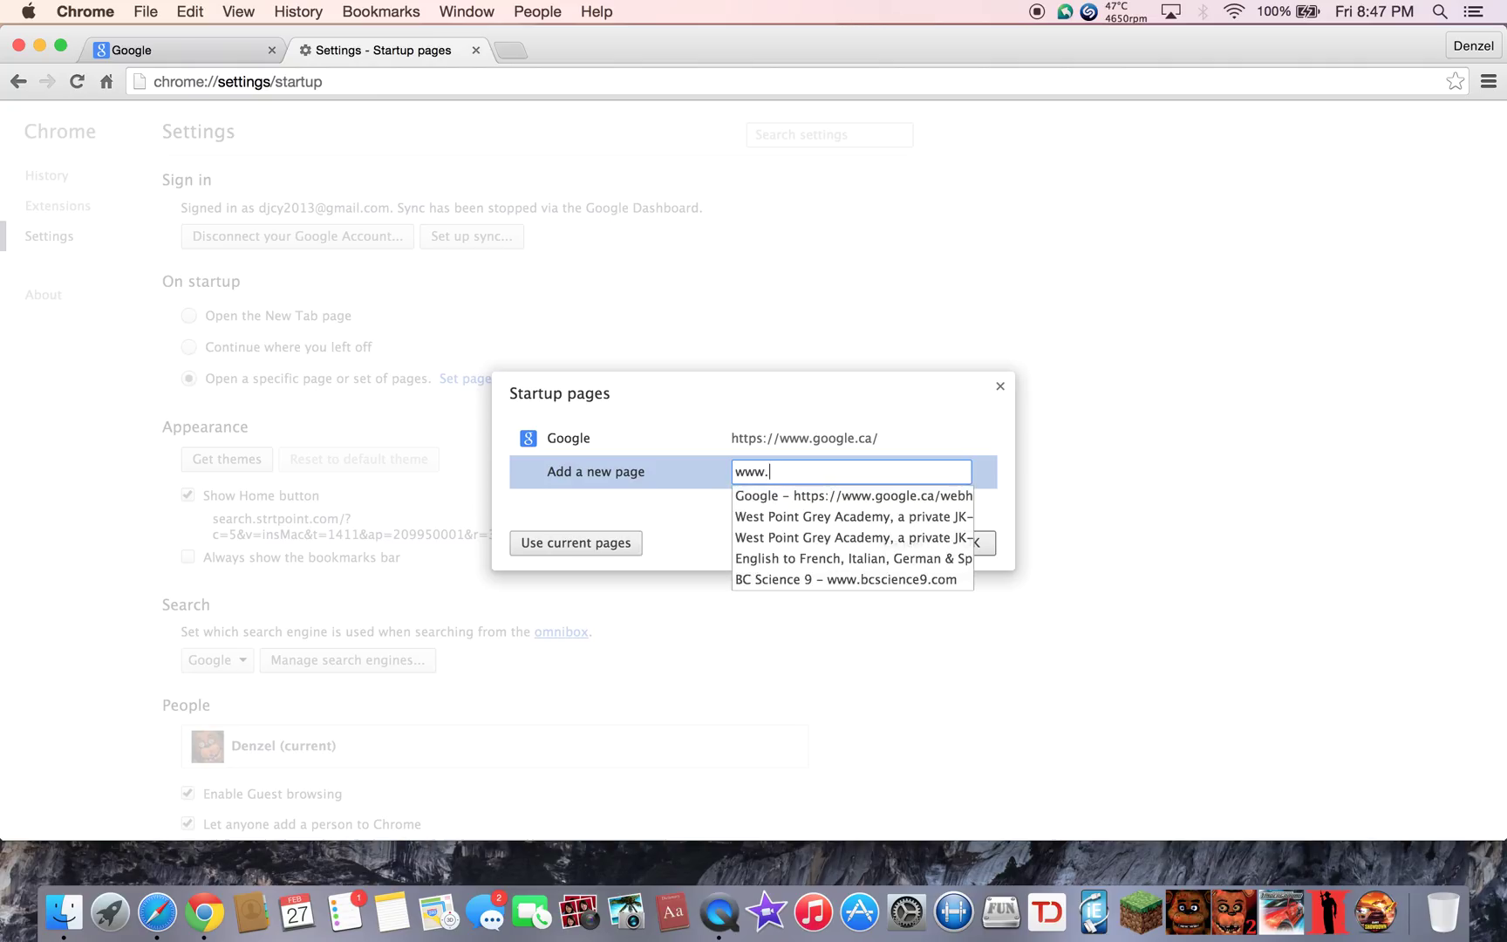
pyautogui.write('google.cp')
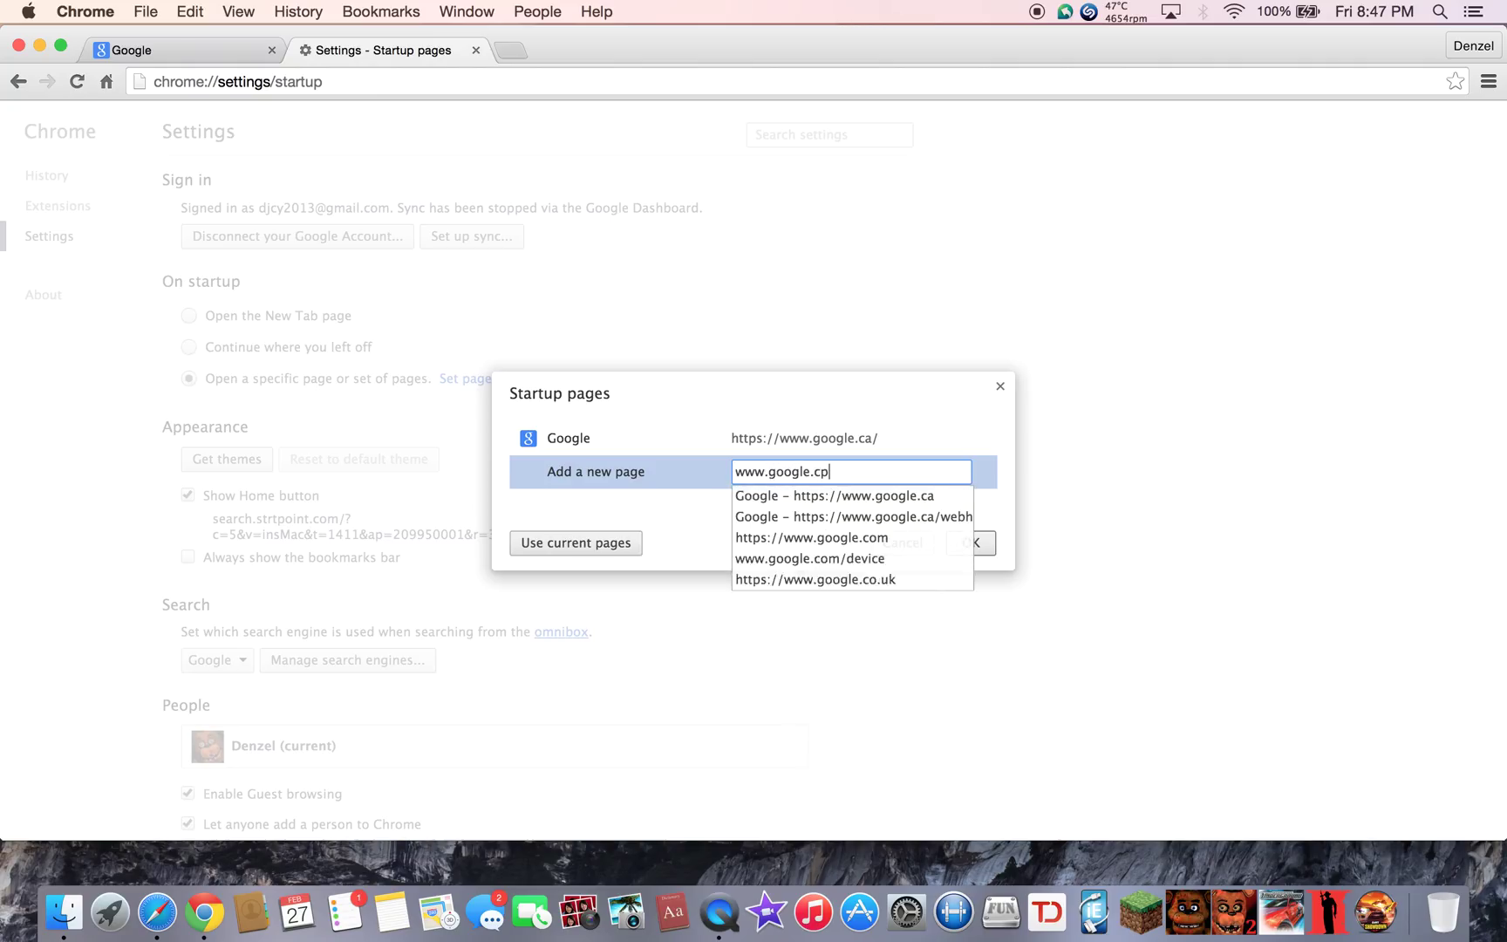
pyautogui.press('BackSpace')
pyautogui.write('om')
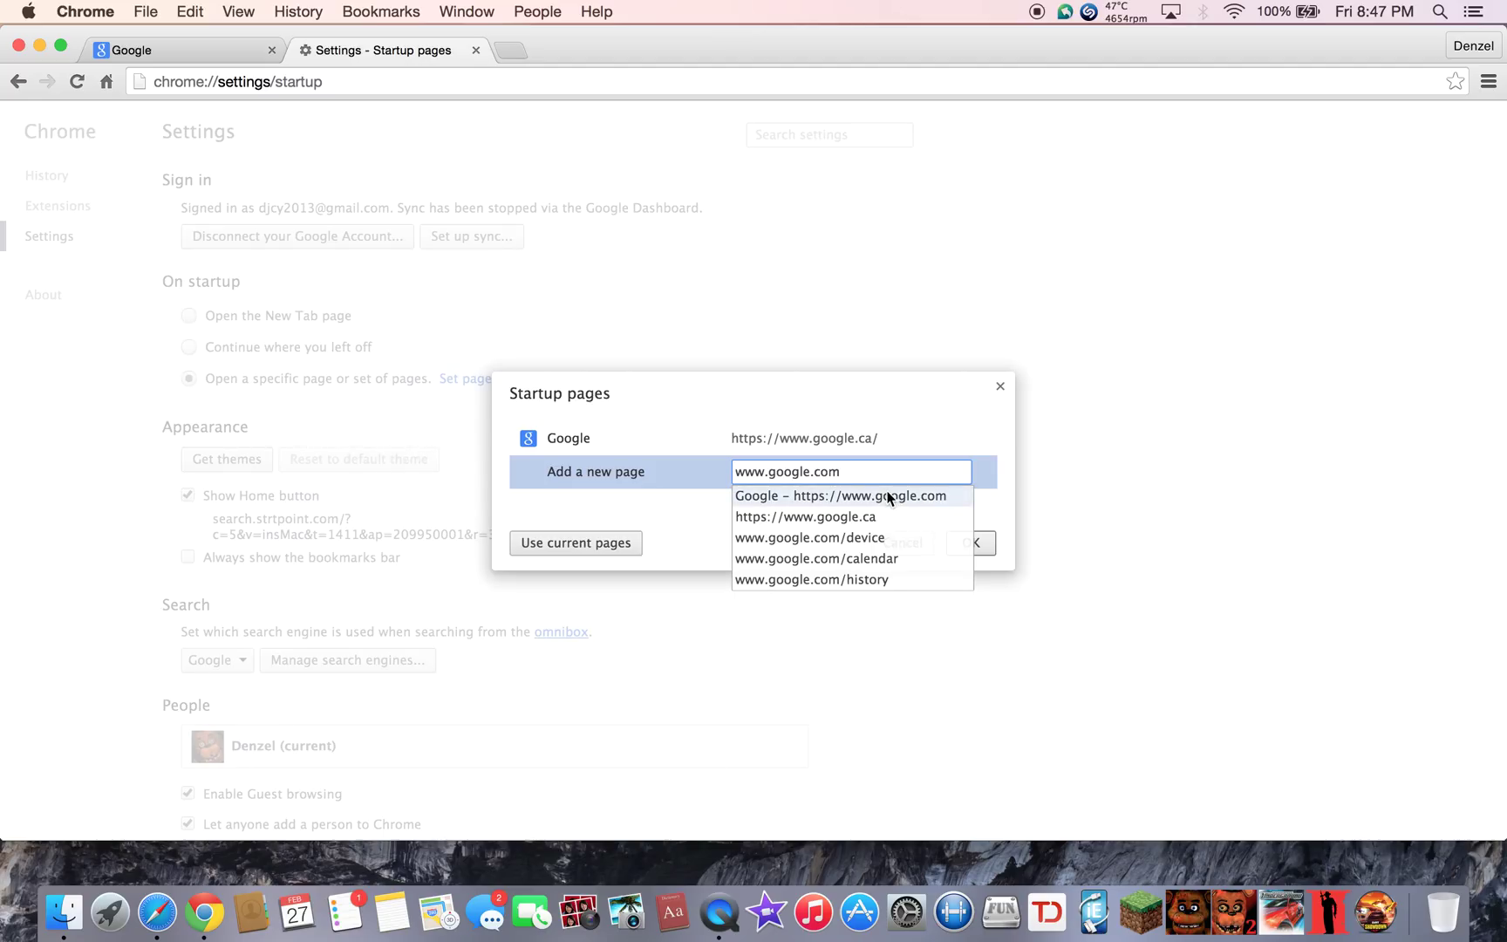
pyautogui.press('Return')
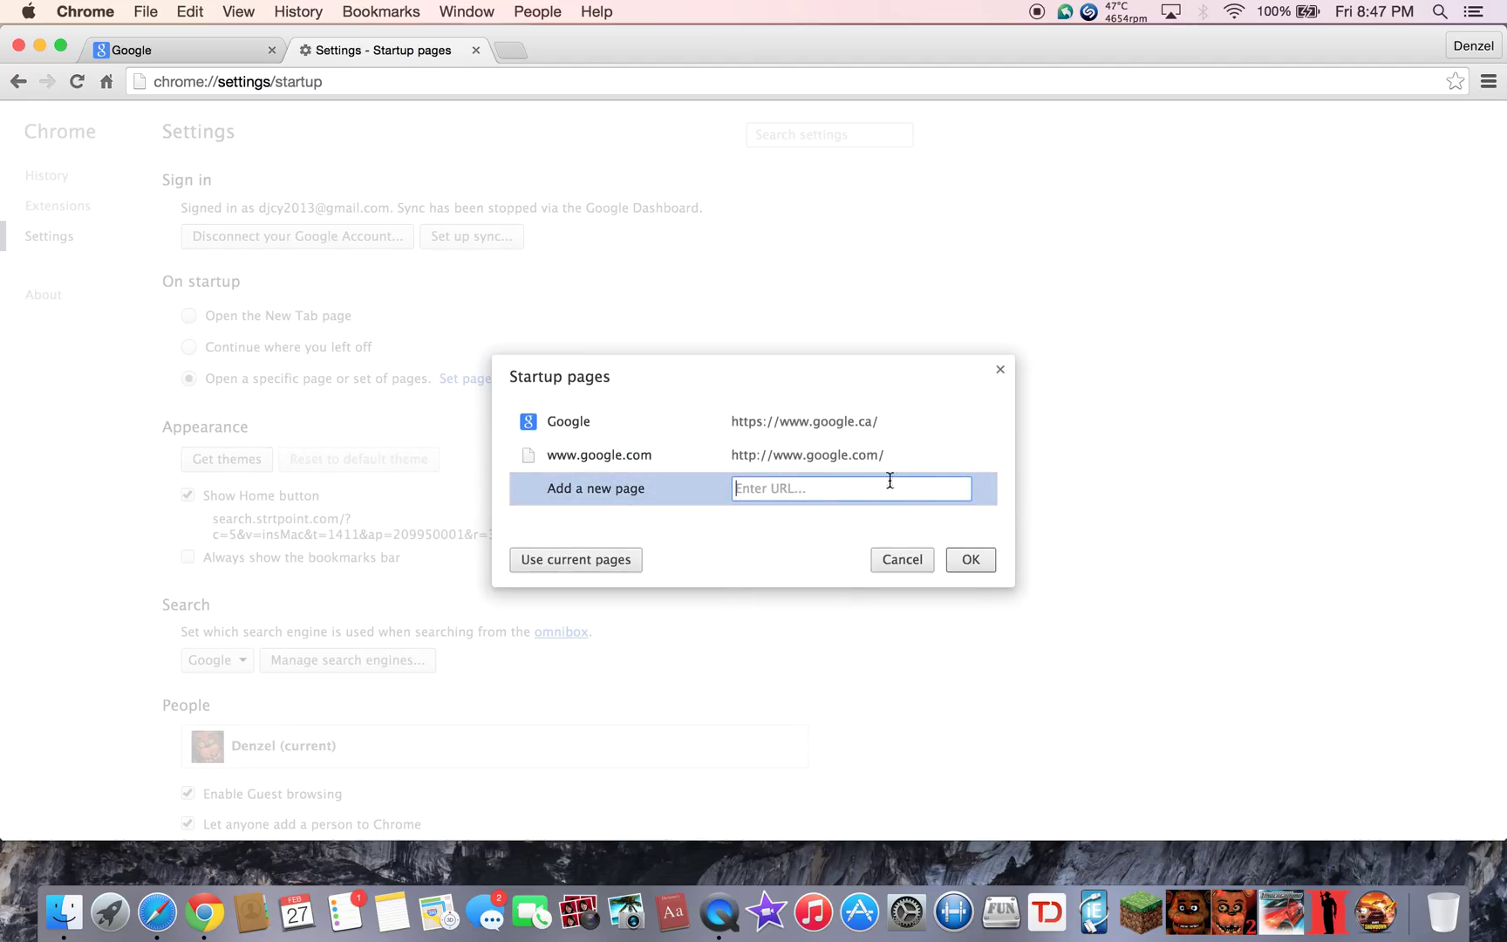
pyautogui.click(909, 455)
pyautogui.click(985, 455)
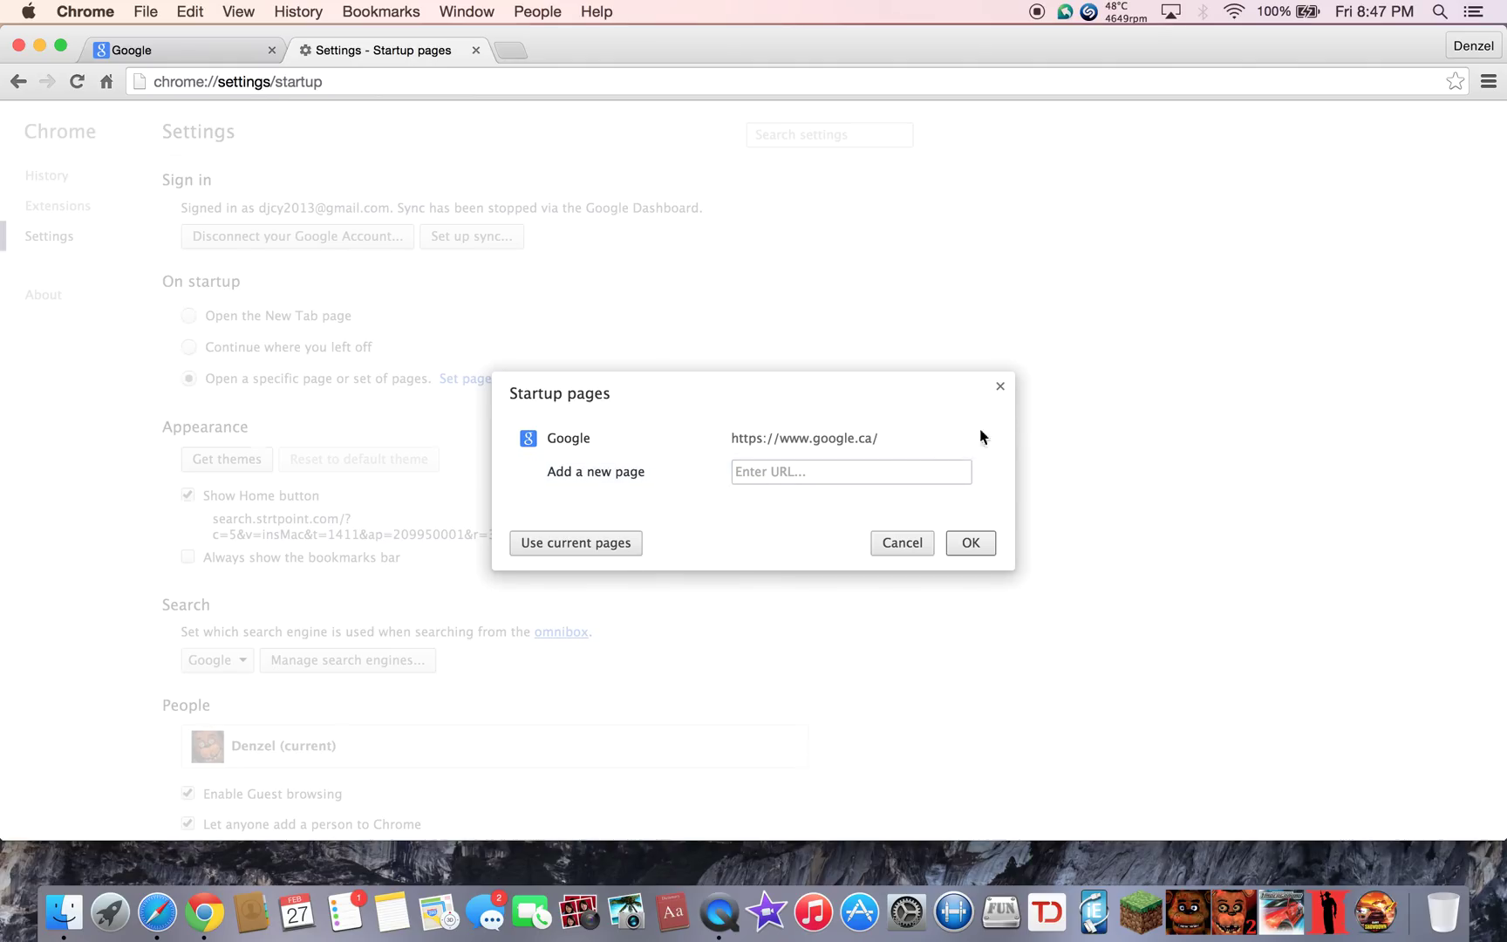
pyautogui.click(969, 543)
# Review the Chrome Settings page, switching to the Google tab and back.
pyautogui.scroll(-3, 419, 434)
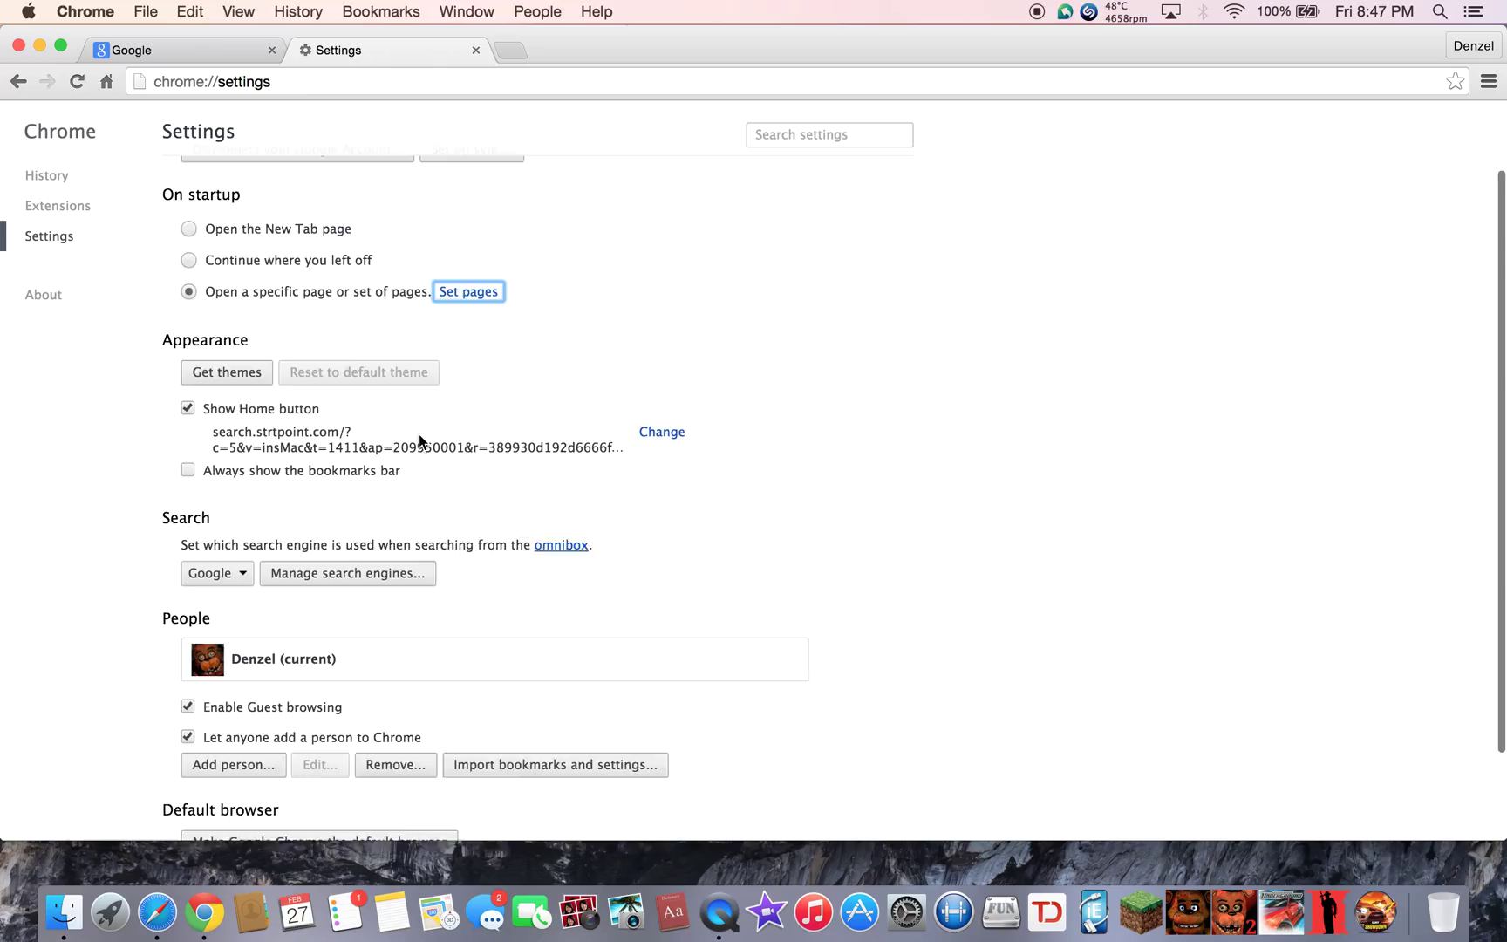
pyautogui.scroll(3, 419, 434)
pyautogui.scroll(-5, 376, 463)
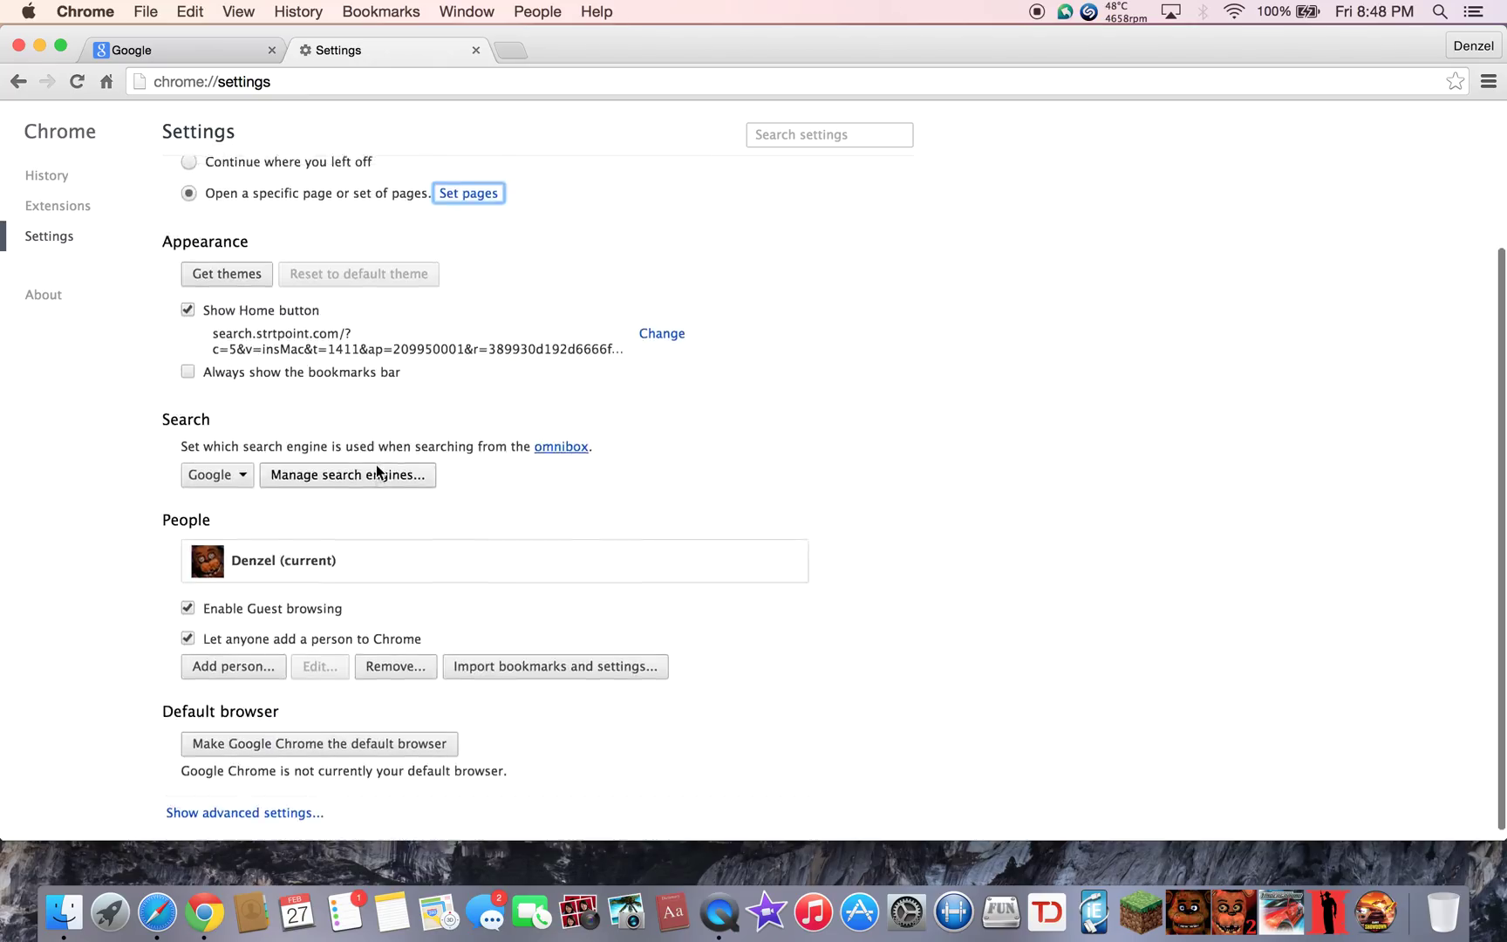
pyautogui.scroll(5, 376, 464)
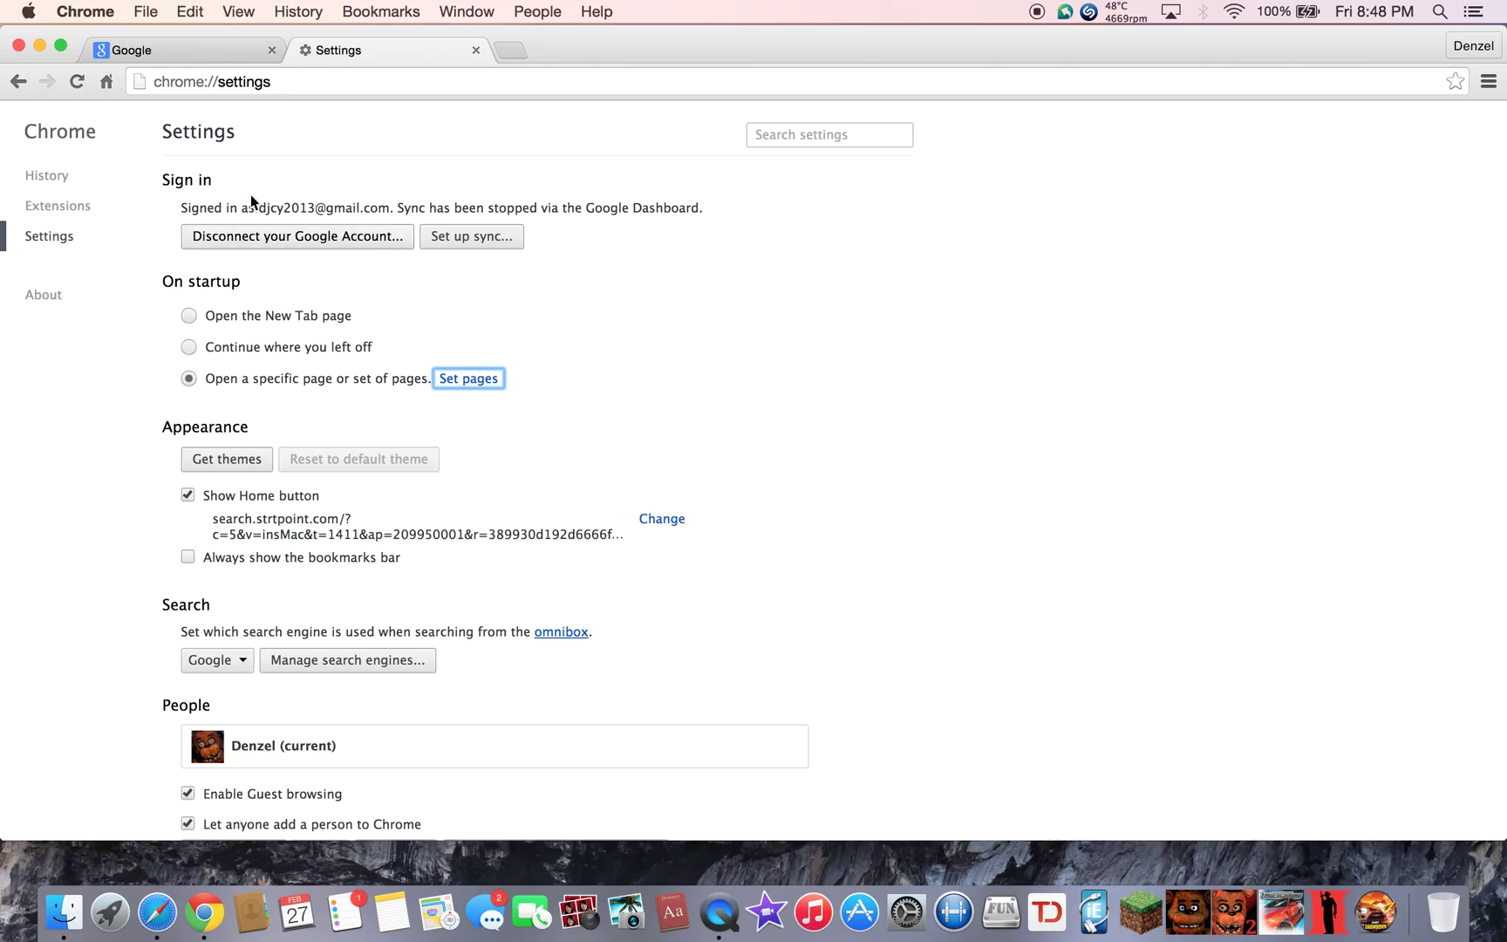
pyautogui.click(209, 54)
pyautogui.click(397, 55)
pyautogui.scroll(-4, 410, 463)
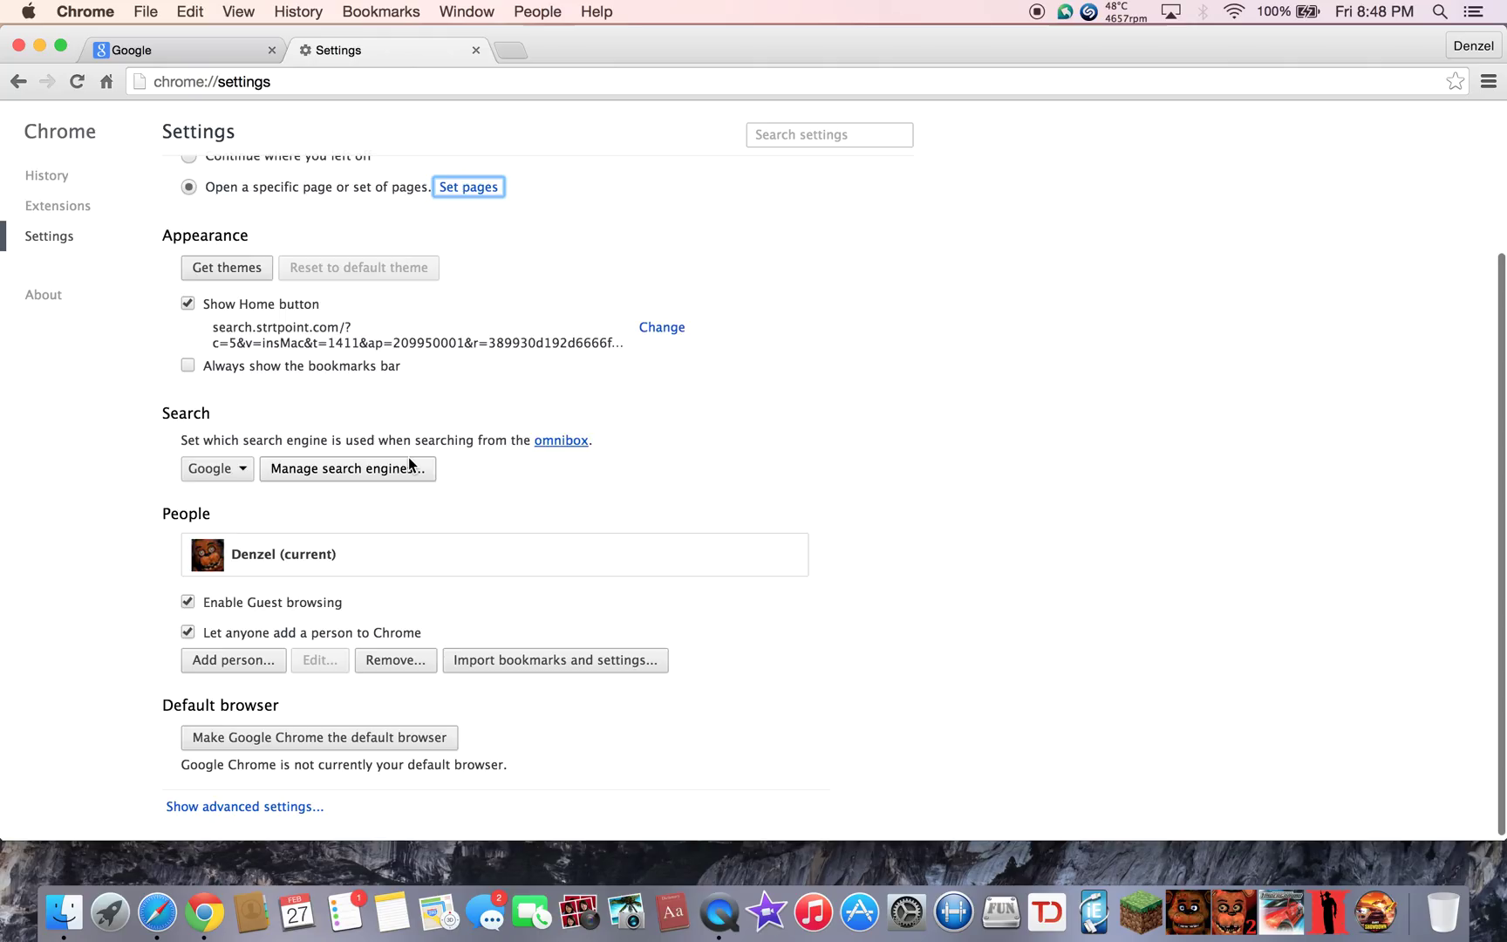
pyautogui.scroll(4, 414, 465)
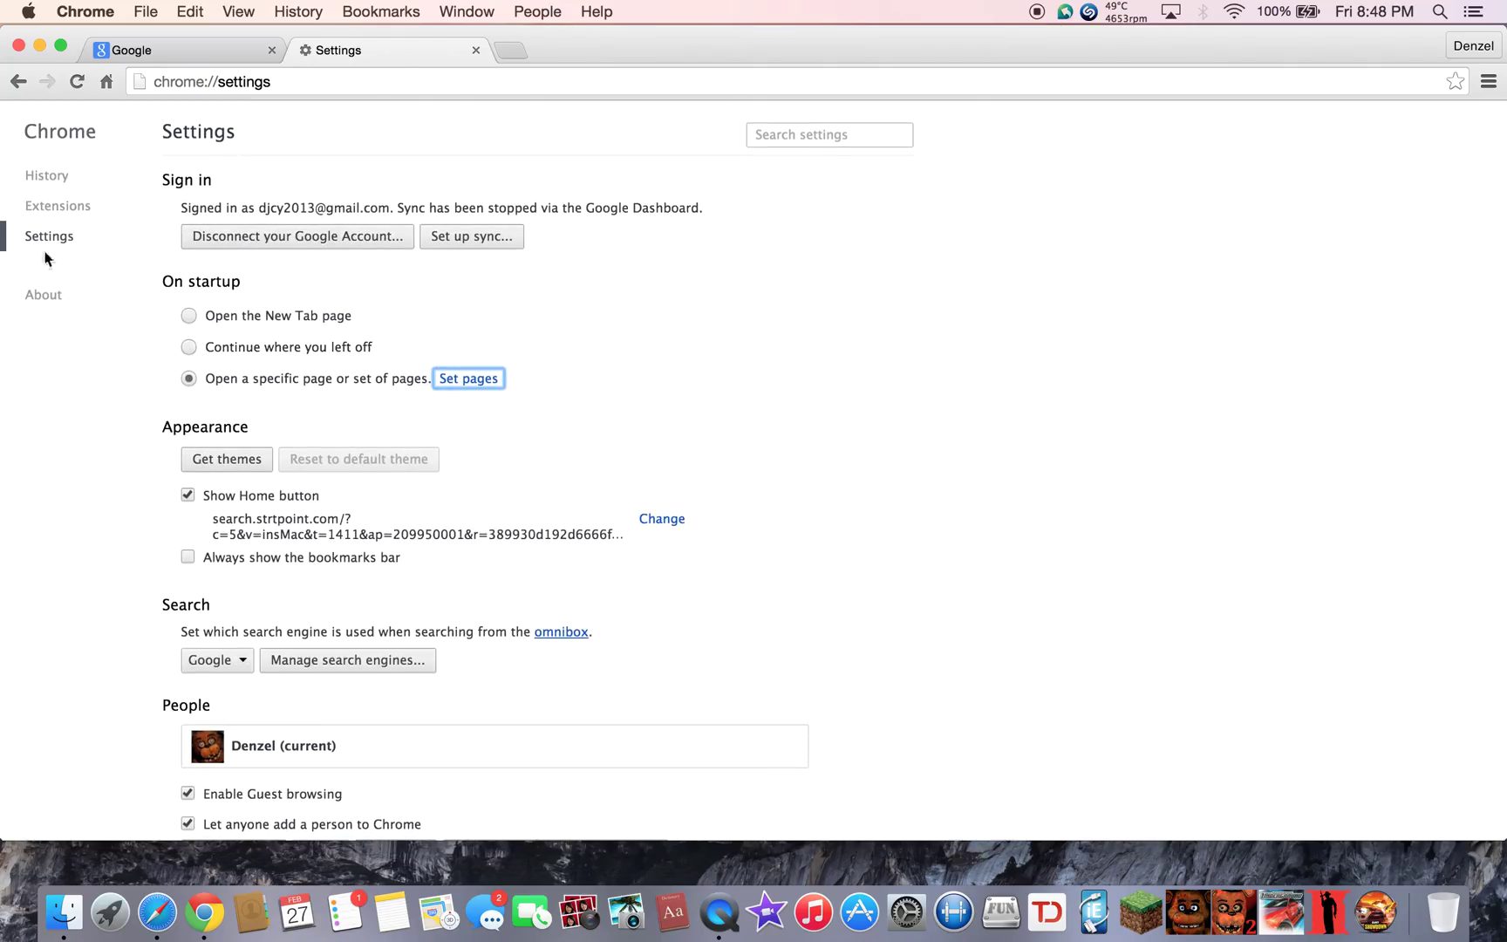
# Close the Settings tab and the last Google tab, closing Chrome's window.
pyautogui.click(475, 49)
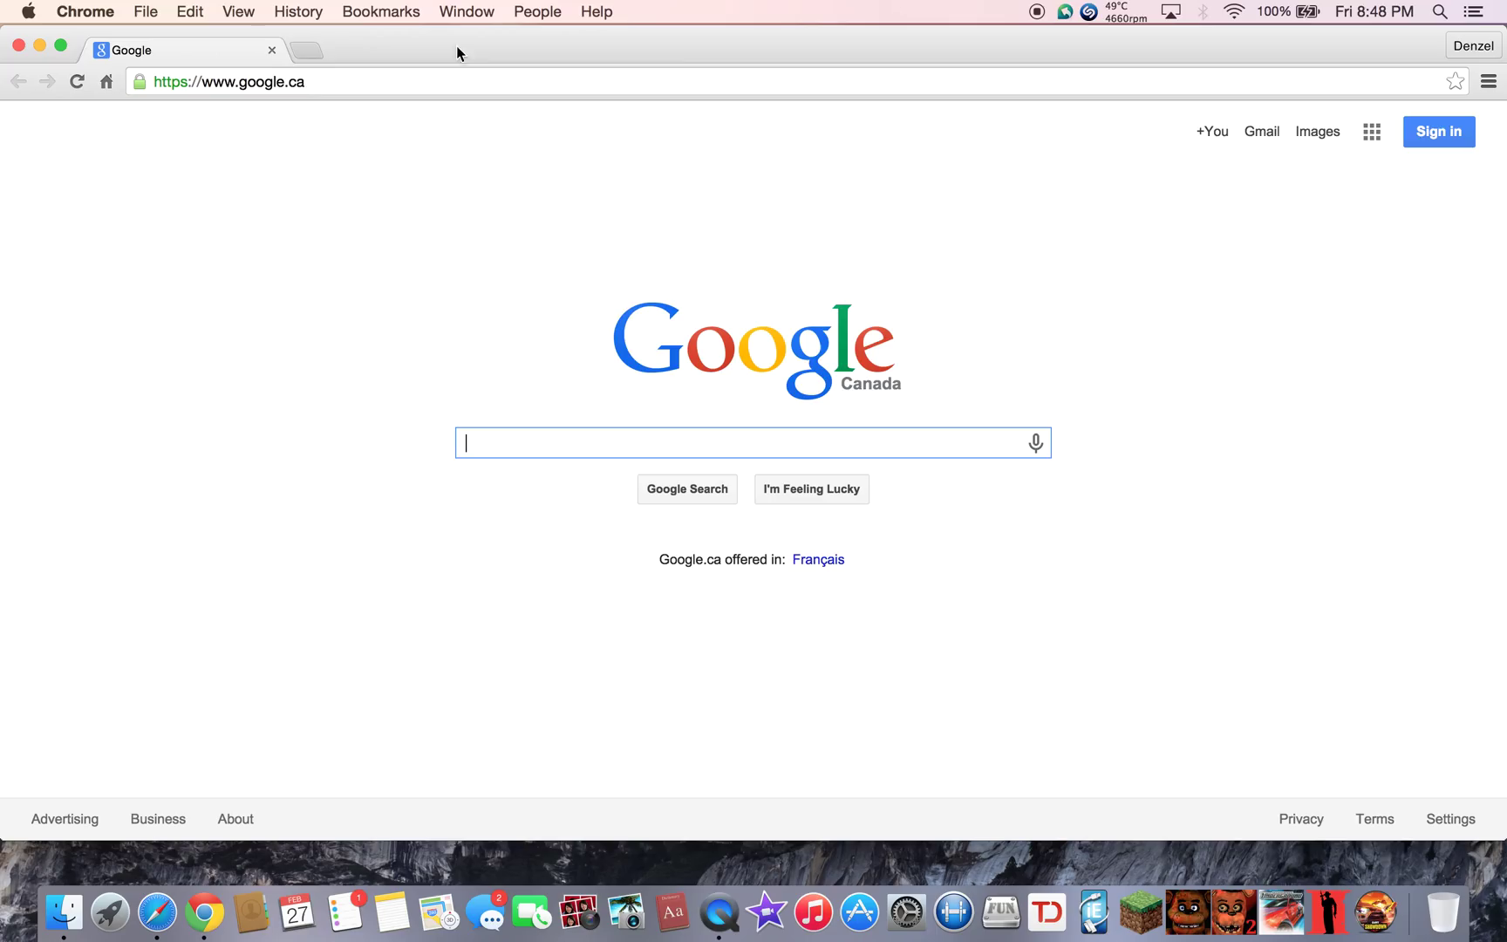
pyautogui.click(272, 49)
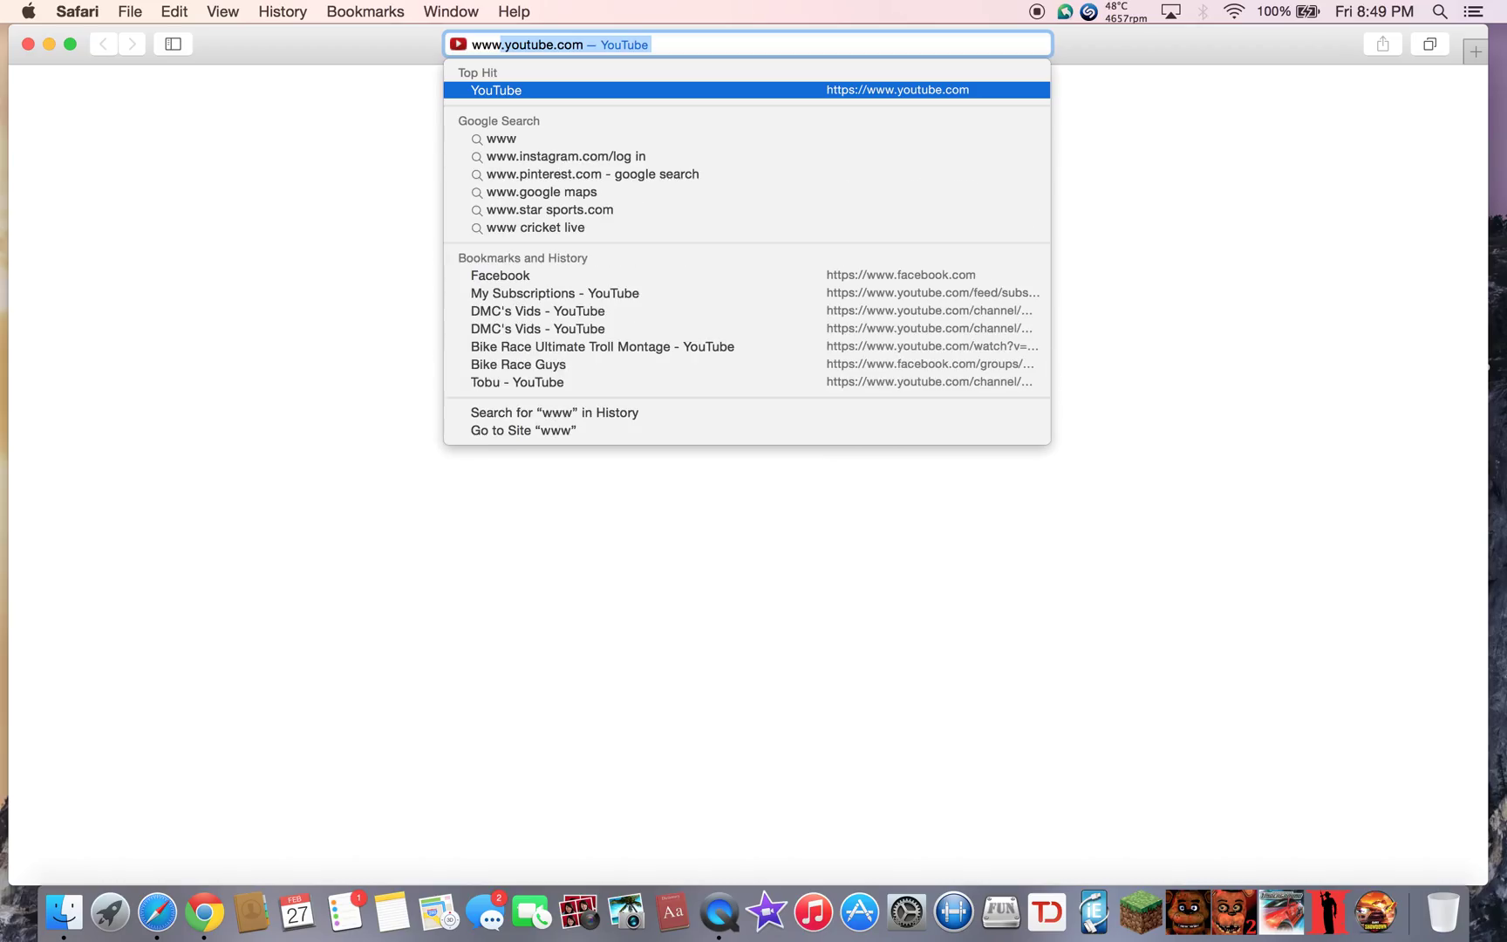
# Load YouTube, go to the subscribed DMC's Vids channel, and view its uploaded videos.
pyautogui.press('Return')
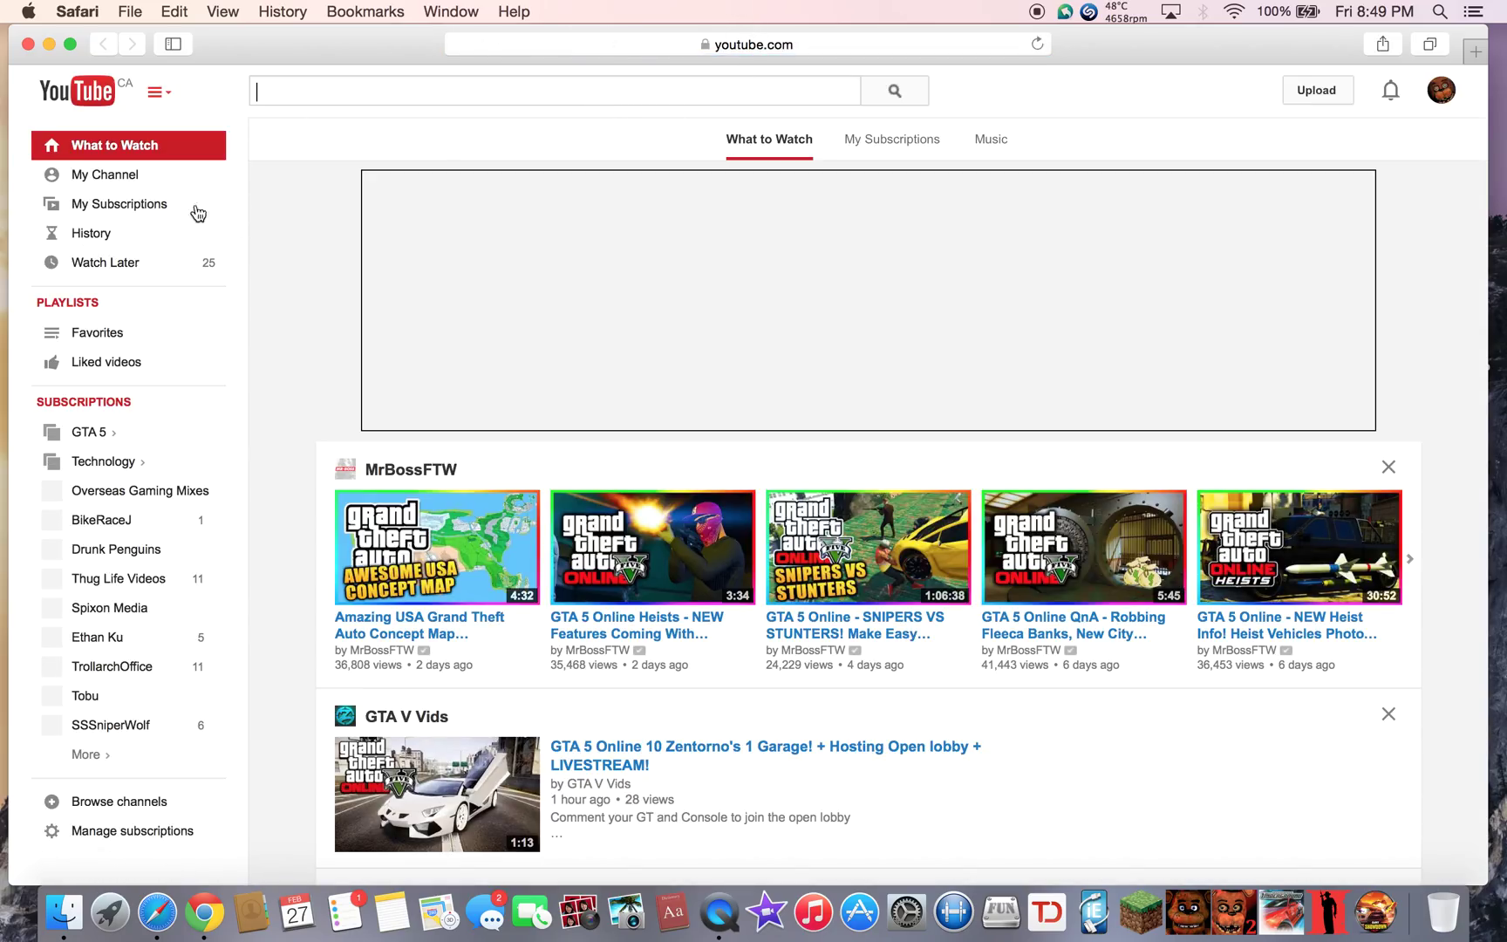
pyautogui.moveTo(145, 754)
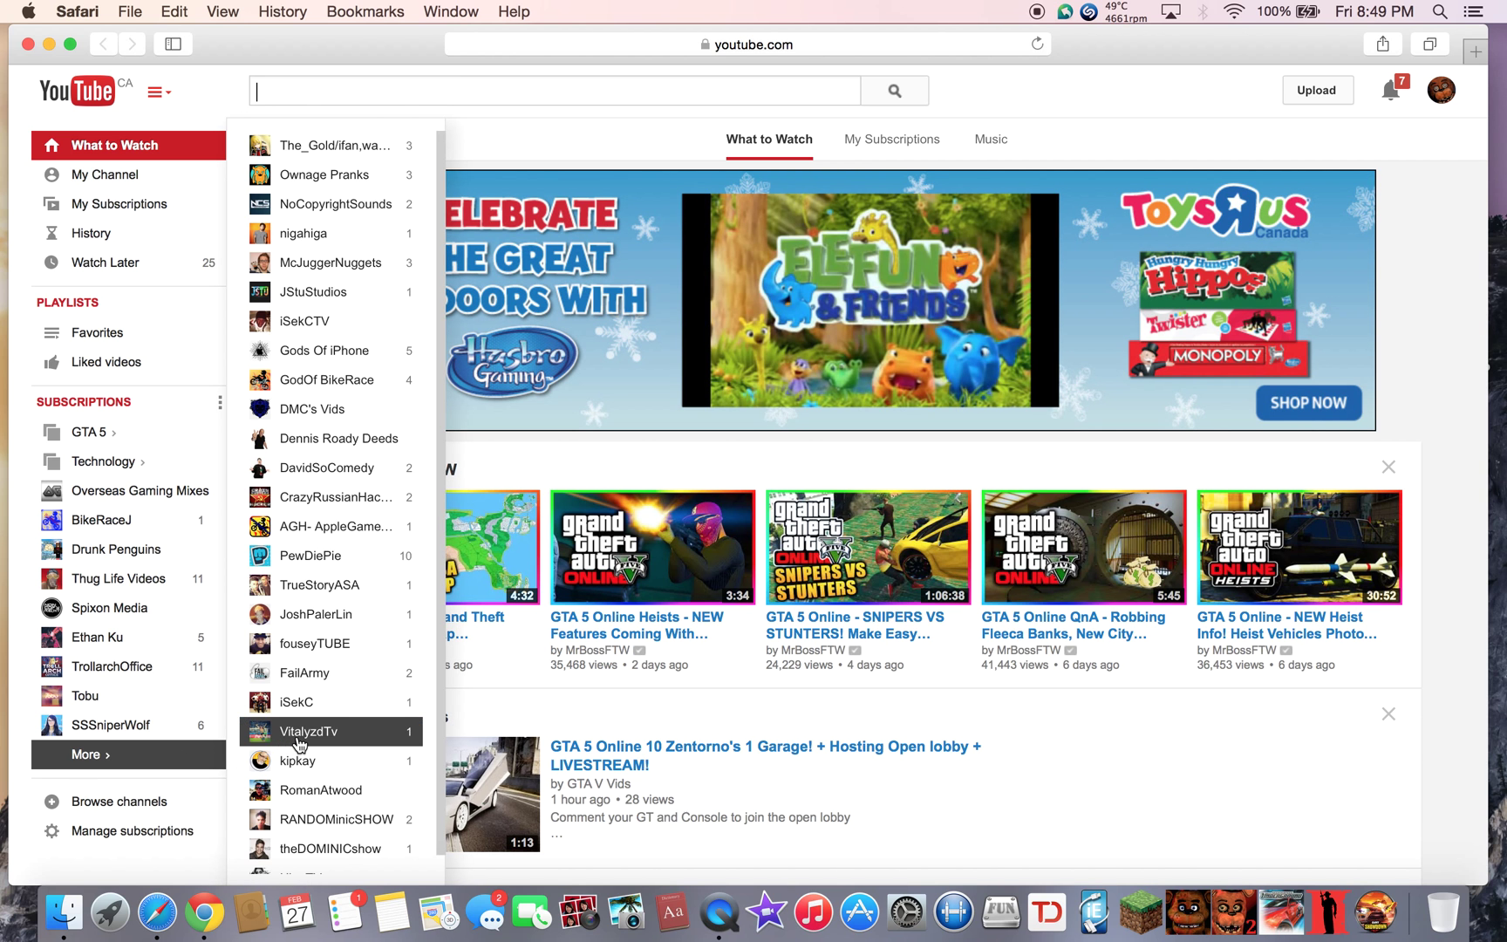
pyautogui.scroll(-1, 299, 744)
pyautogui.scroll(1, 300, 758)
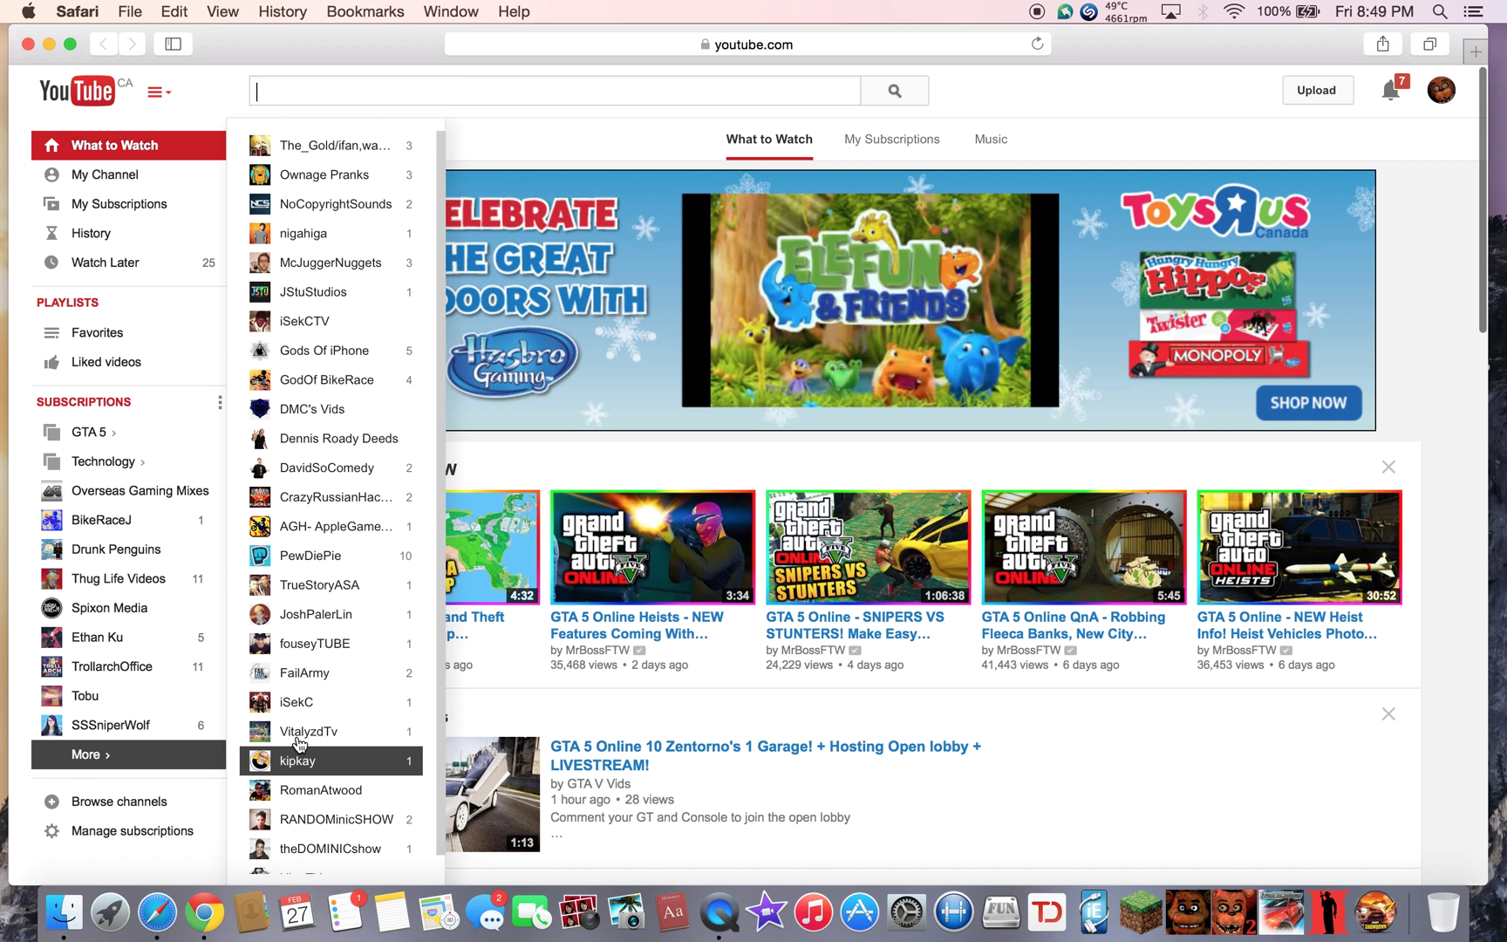
pyautogui.click(355, 406)
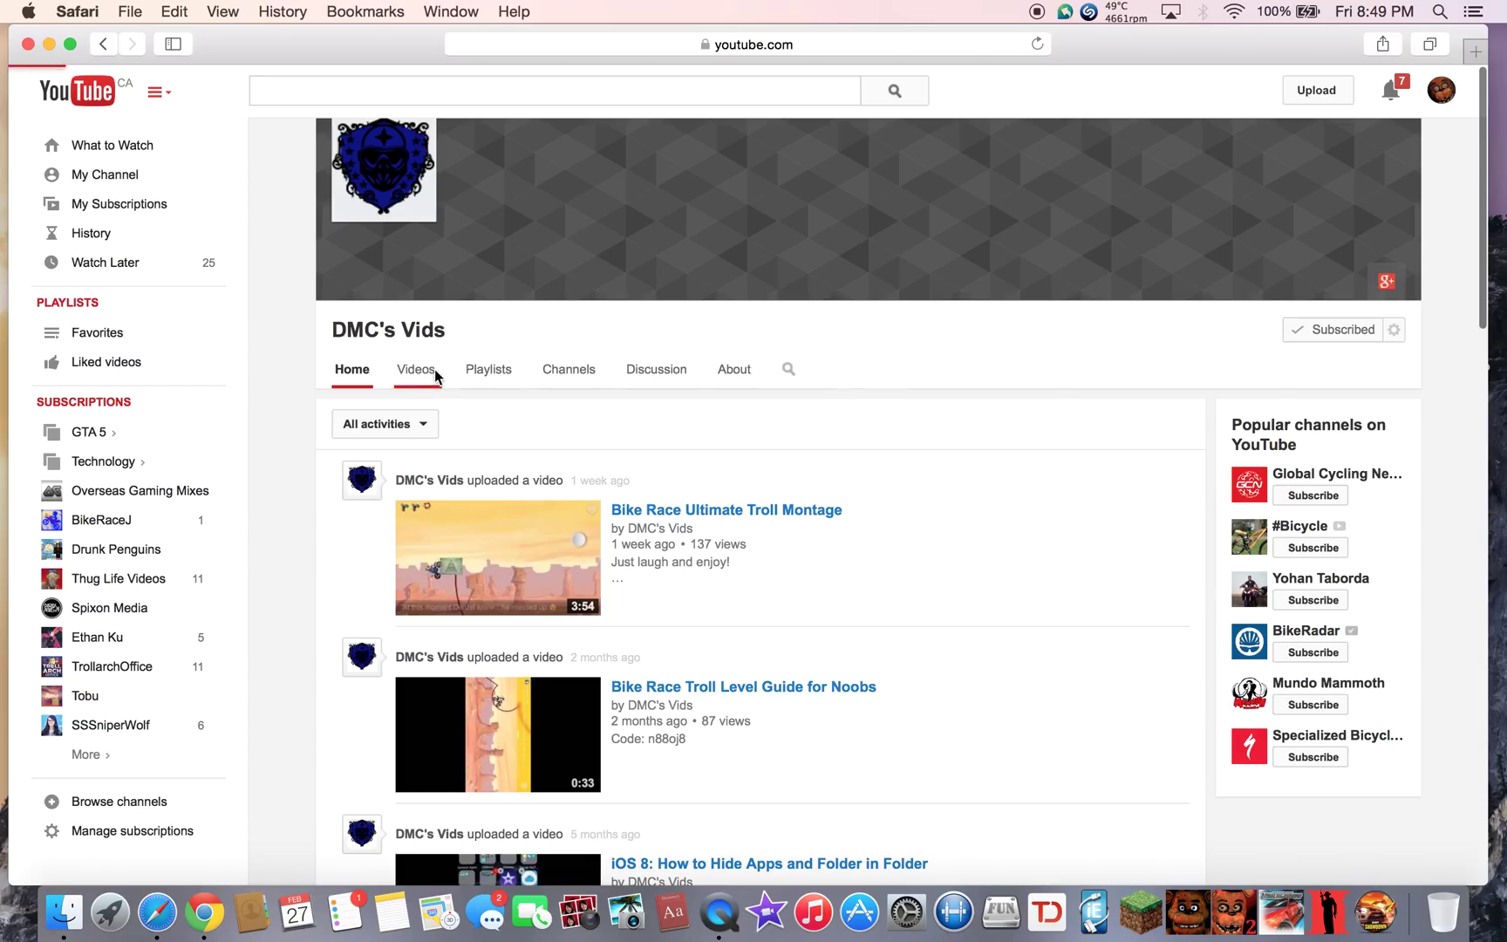
pyautogui.click(435, 376)
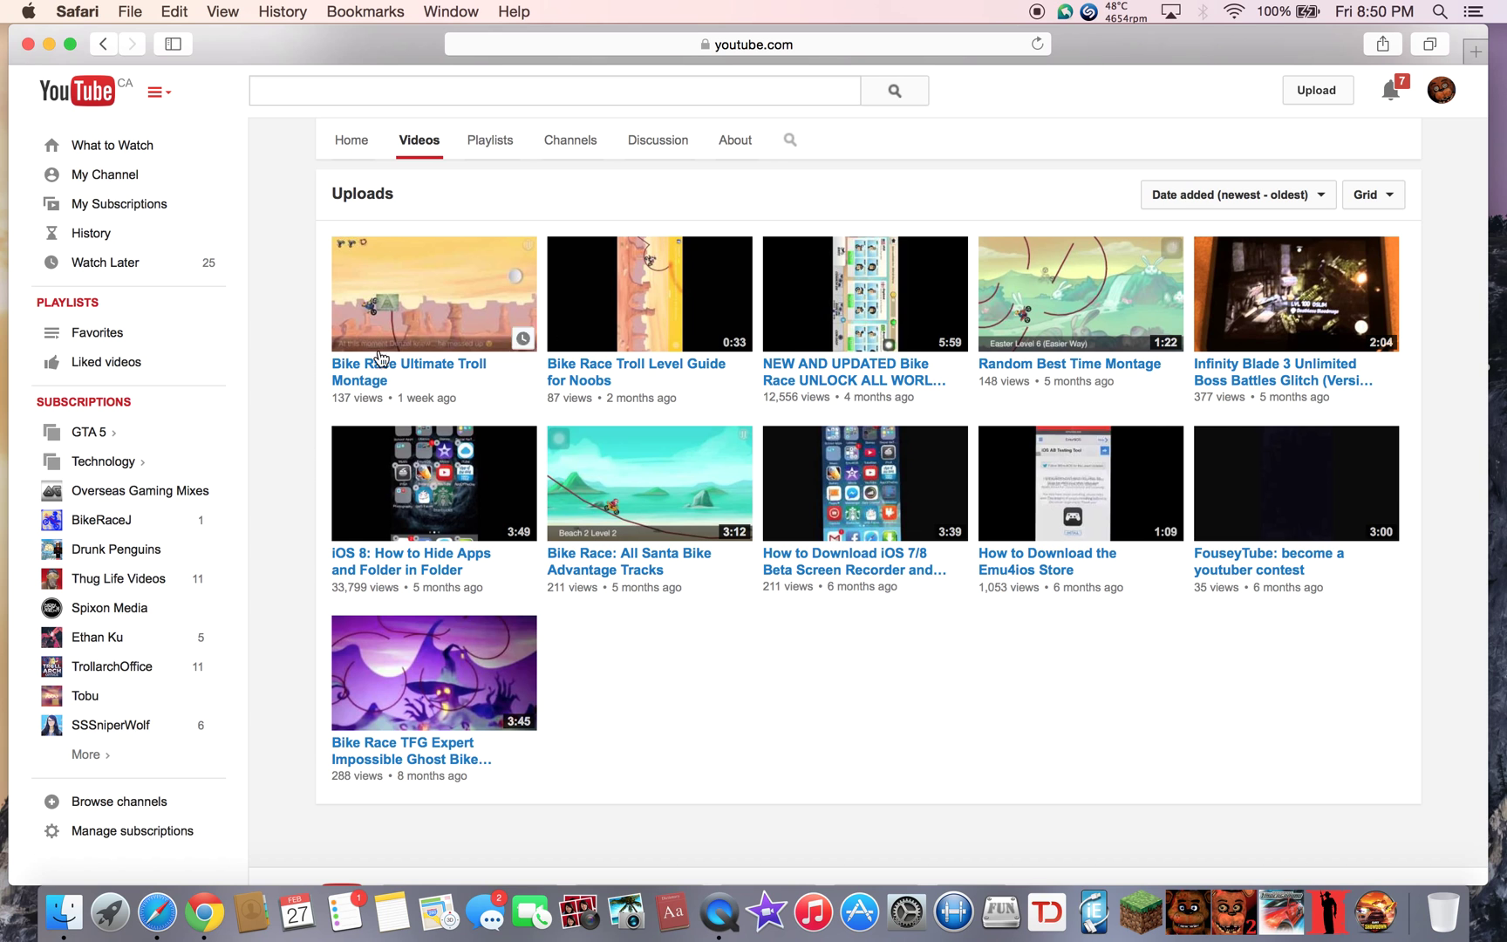
pyautogui.scroll(3, 1033, 406)
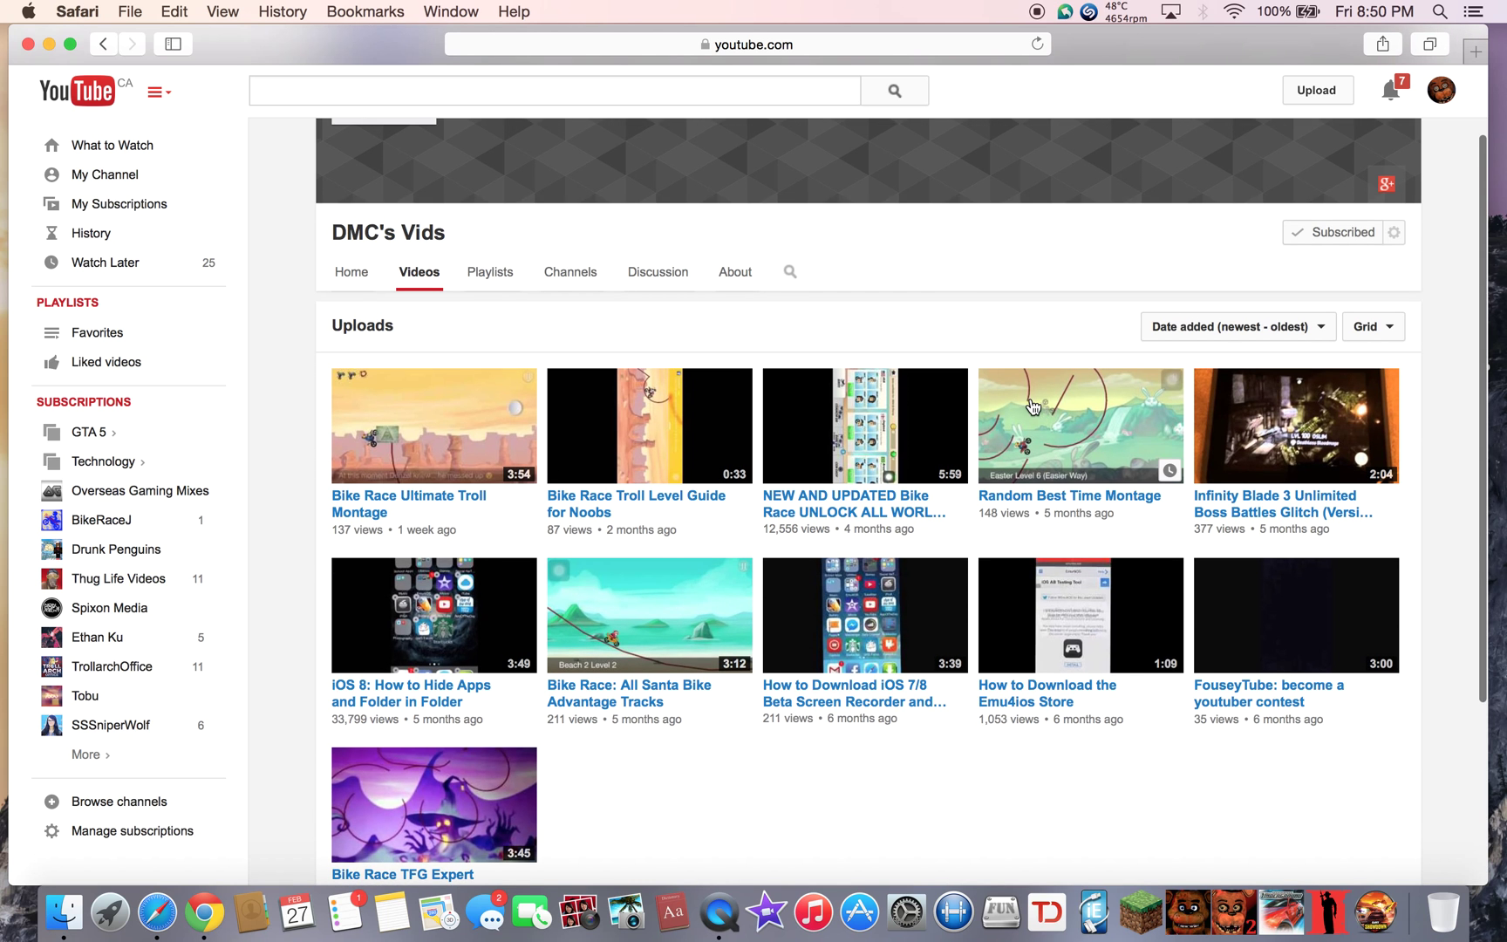
pyautogui.scroll(-2, 1034, 406)
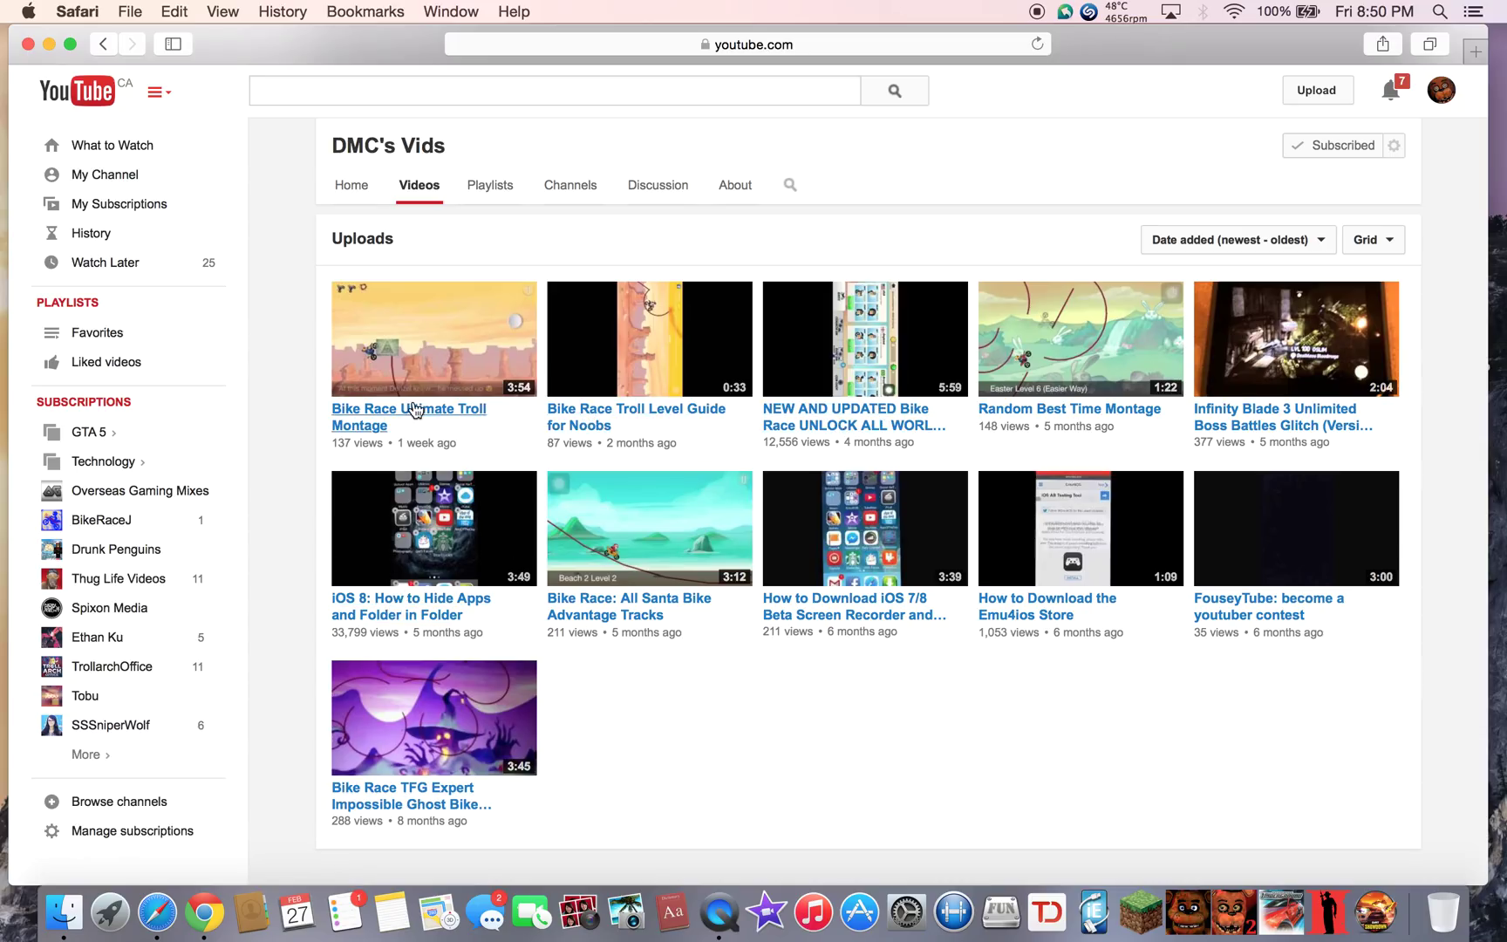
pyautogui.click(415, 410)
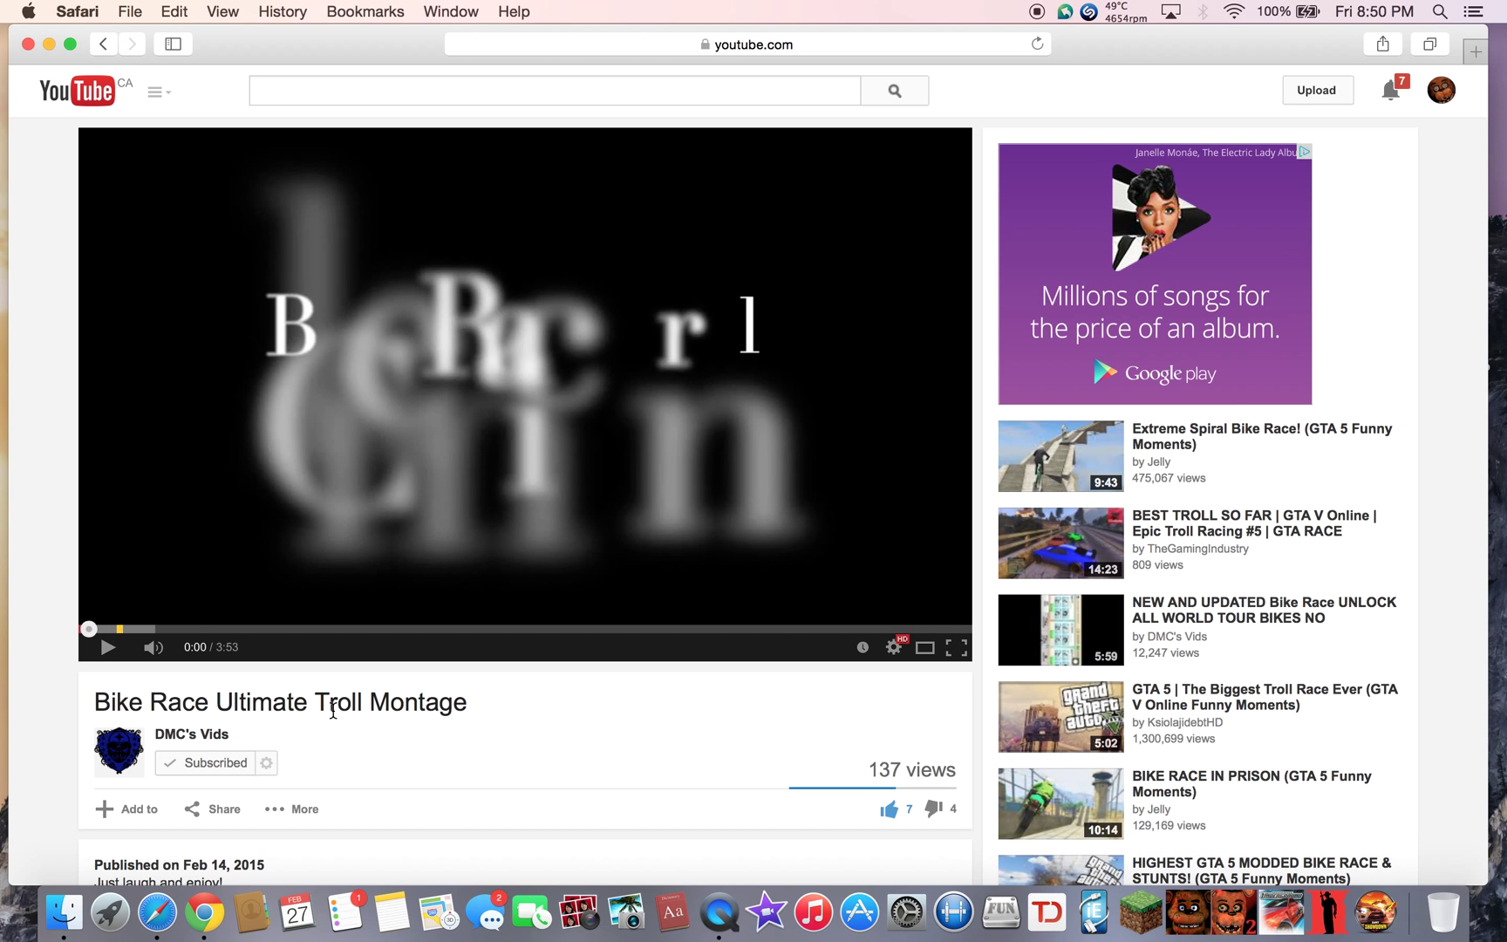
pyautogui.scroll(-5, 837, 581)
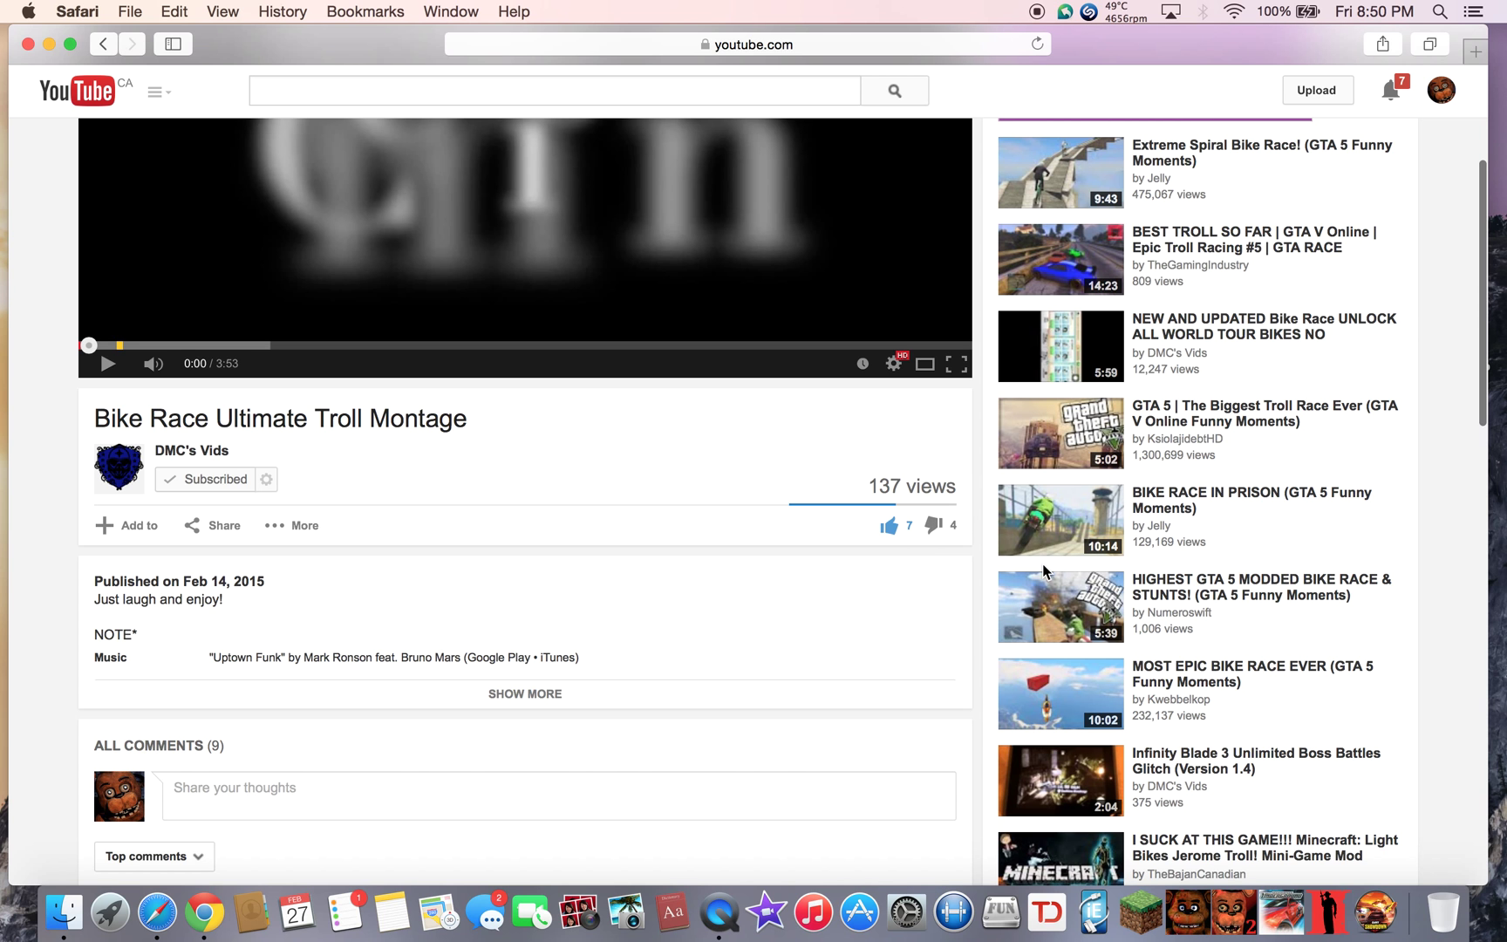
pyautogui.scroll(3, 742, 550)
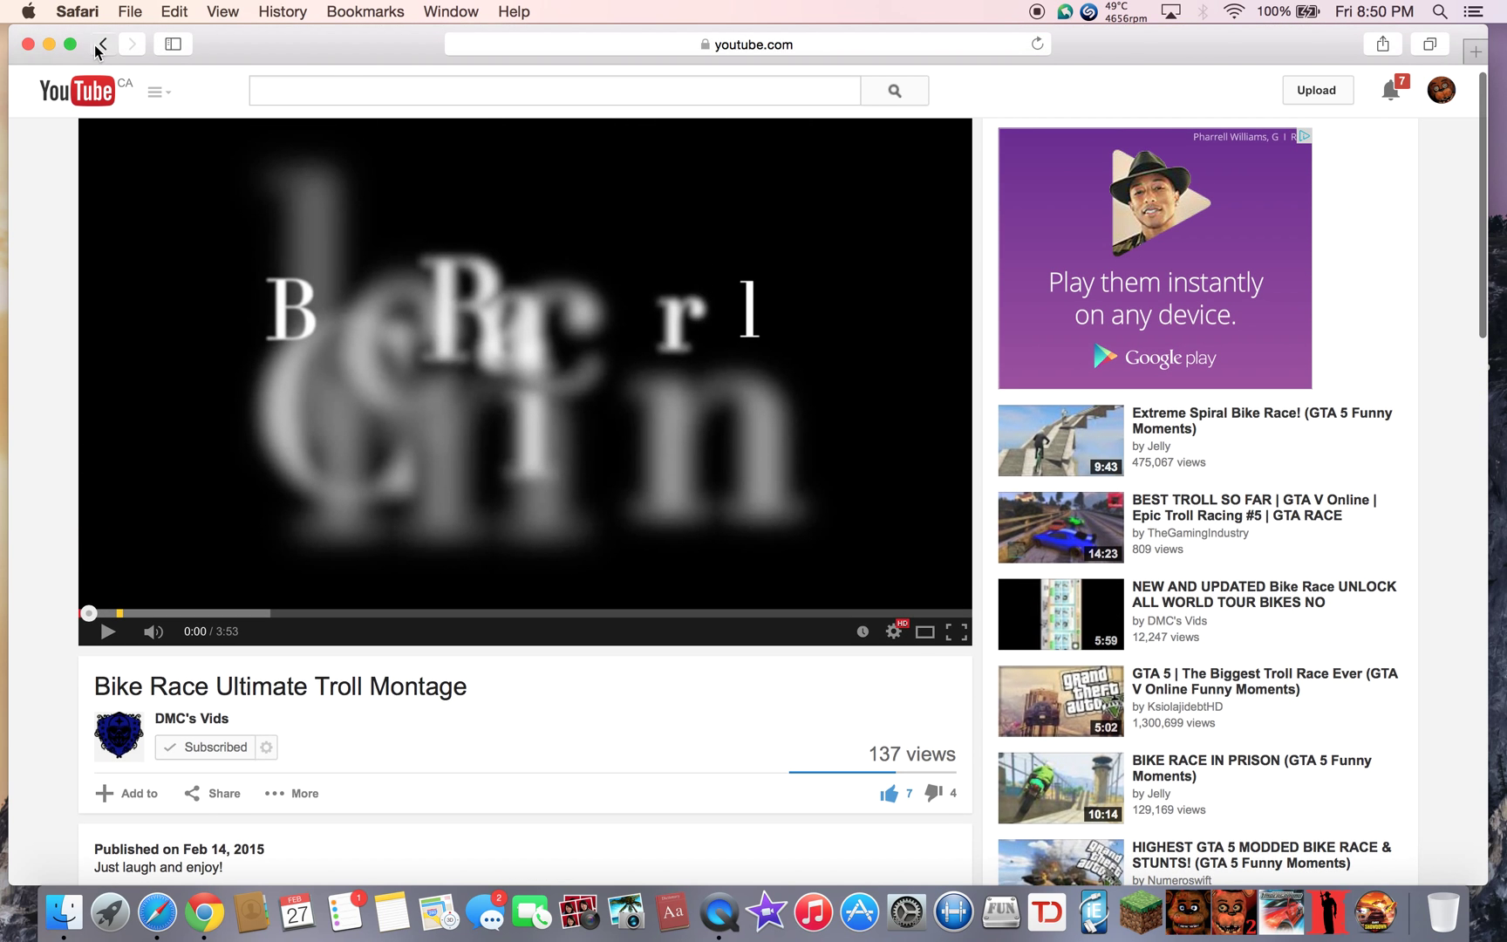
pyautogui.press('super+bracketleft')
pyautogui.scroll(1, 712, 463)
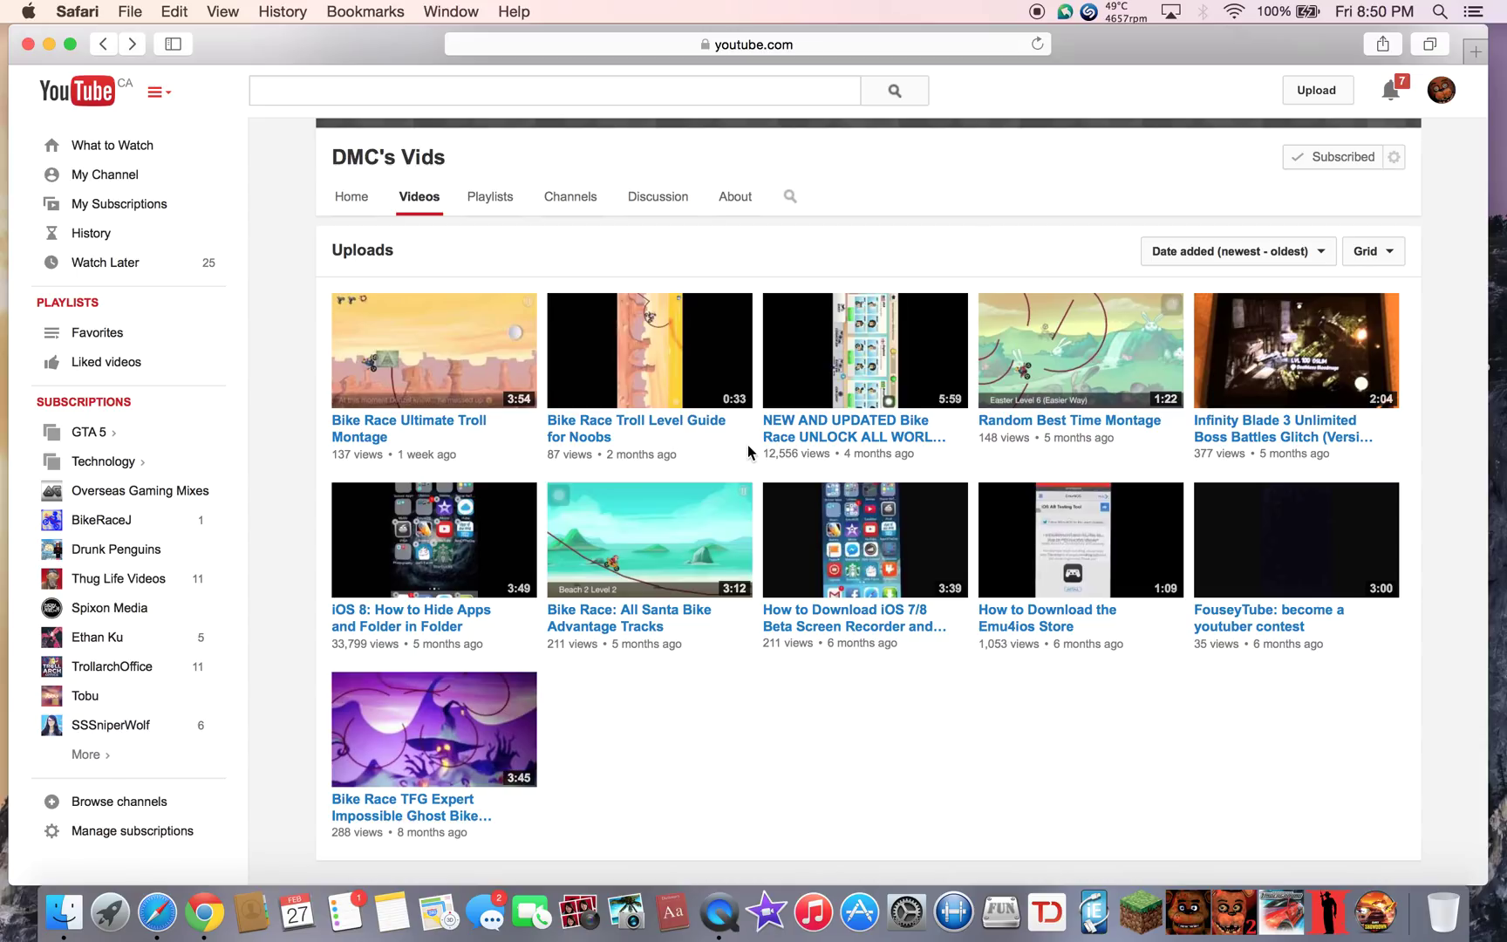
# Switch the DMC's Vids channel to its Home tab to see the recent uploads feed.
pyautogui.scroll(2, 887, 381)
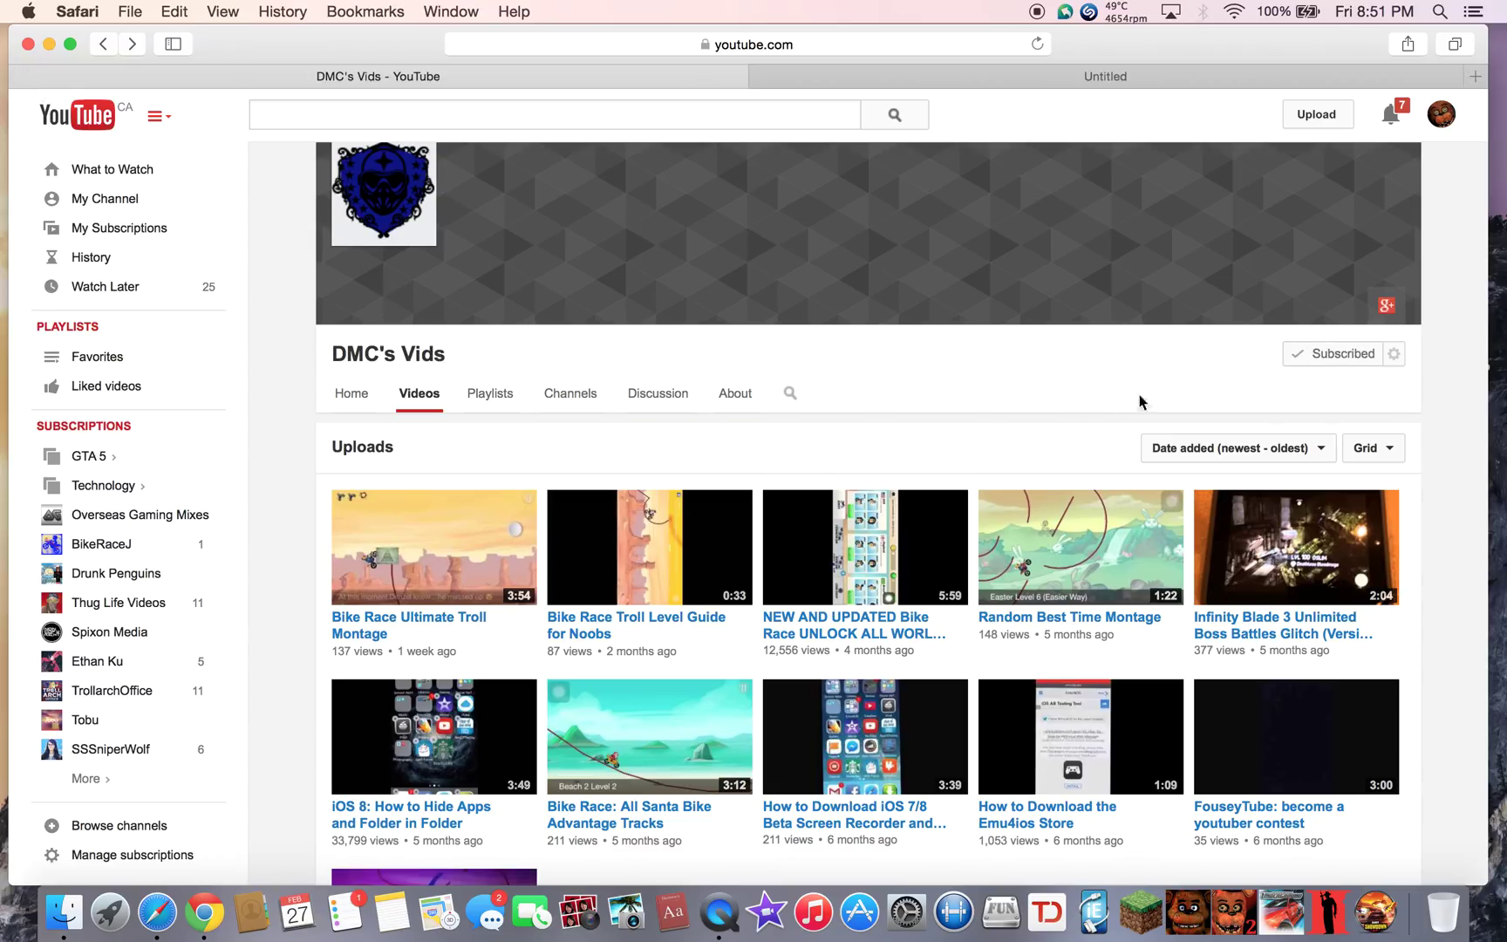
pyautogui.click(368, 403)
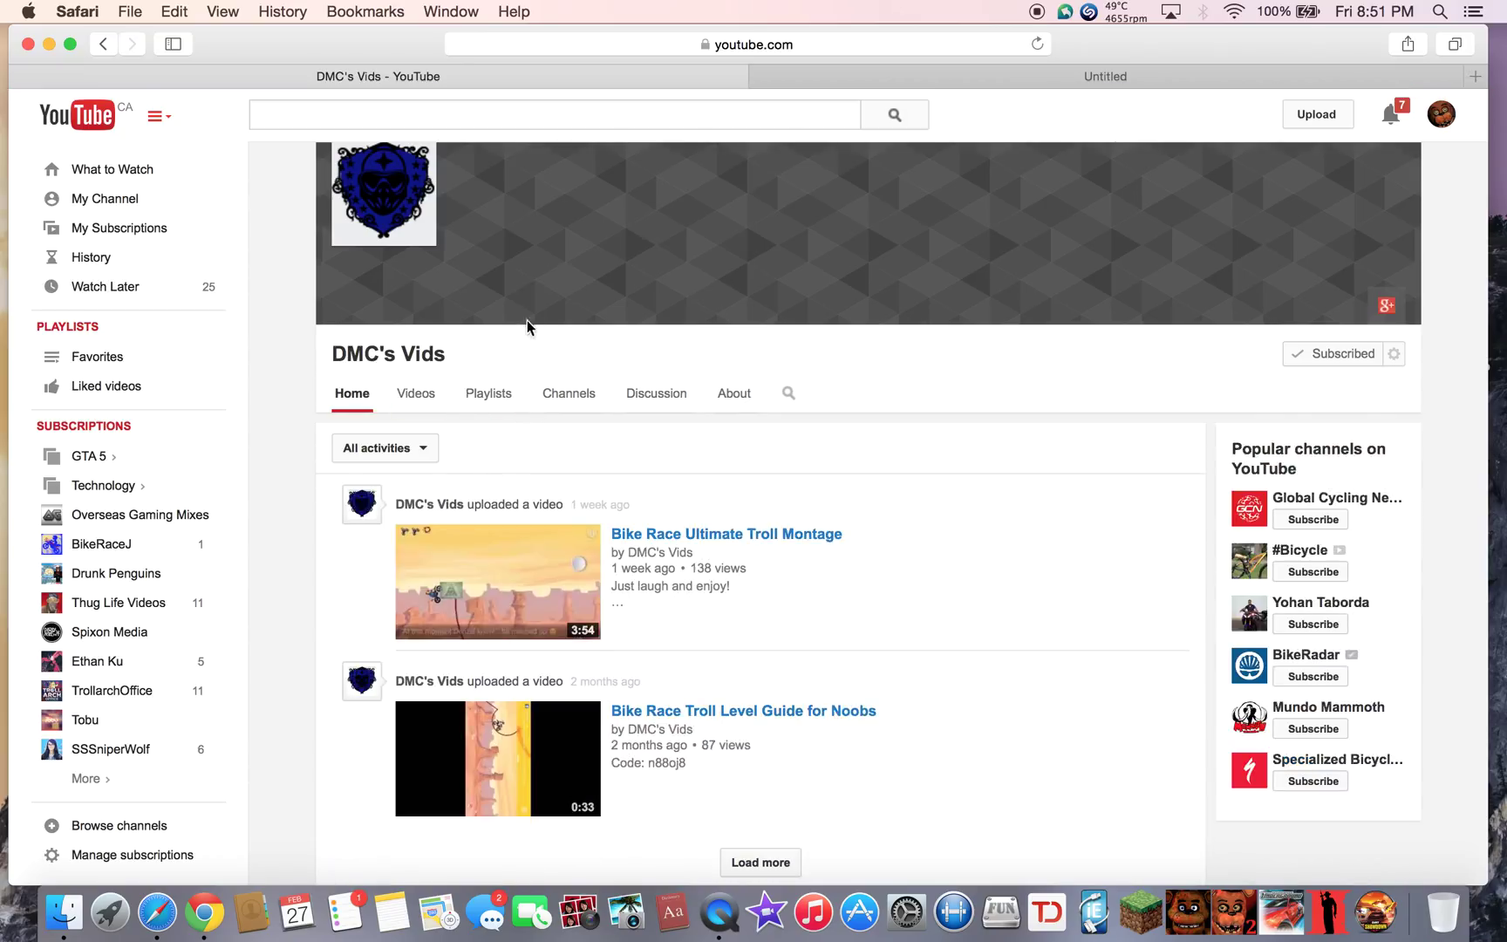